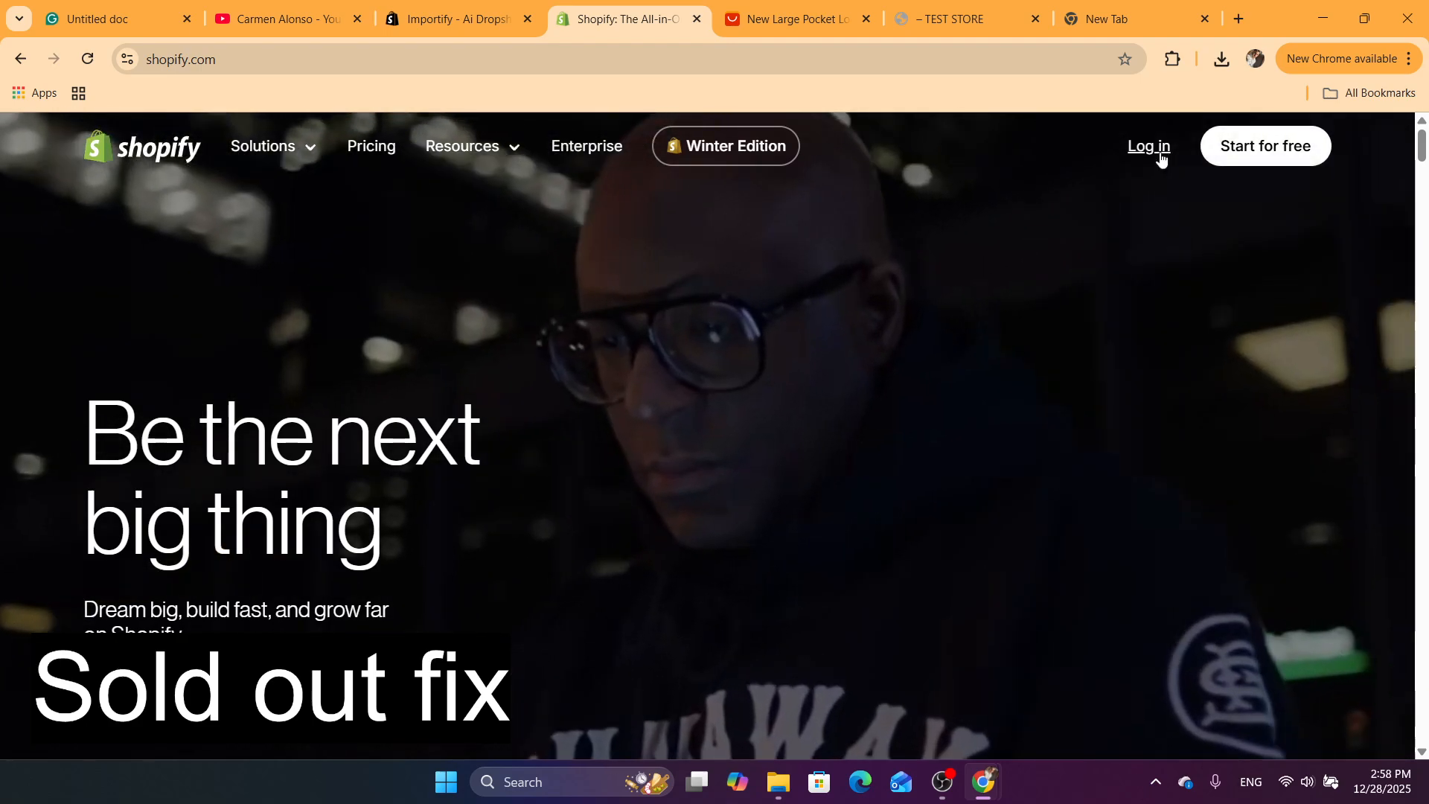
Log in to the store admin and open all listed products for bulk editing
left_click(1154, 149)
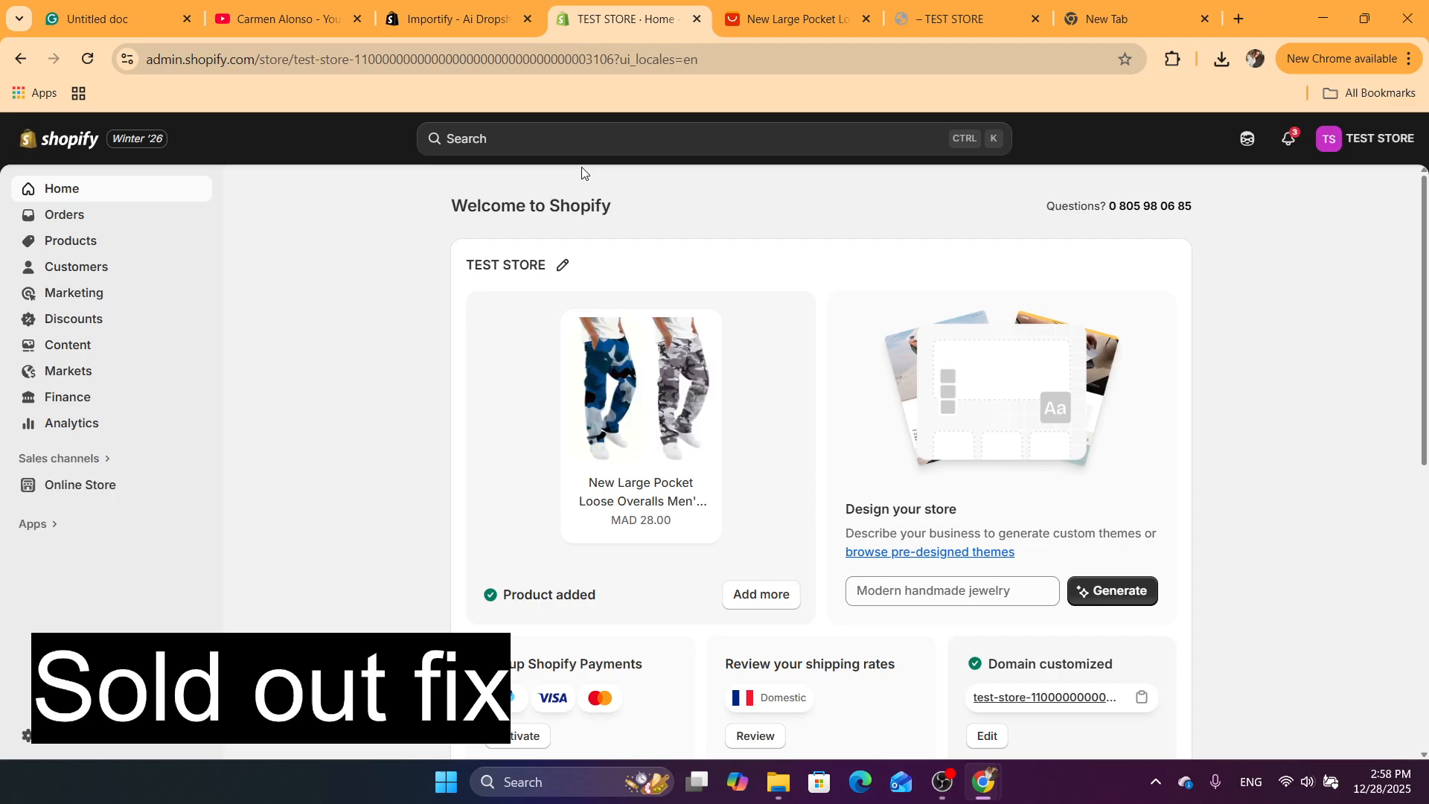
left_click(71, 243)
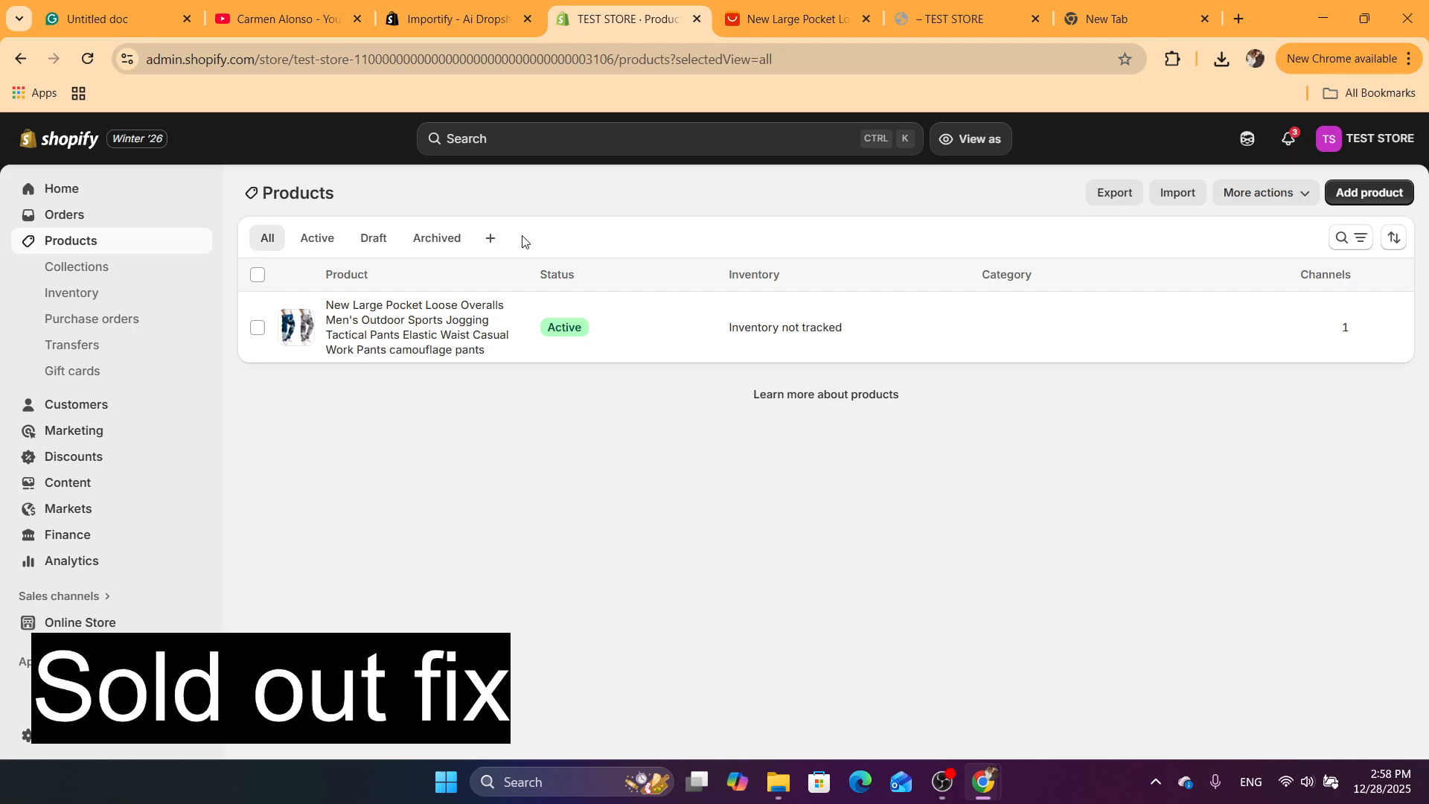
left_click(258, 277)
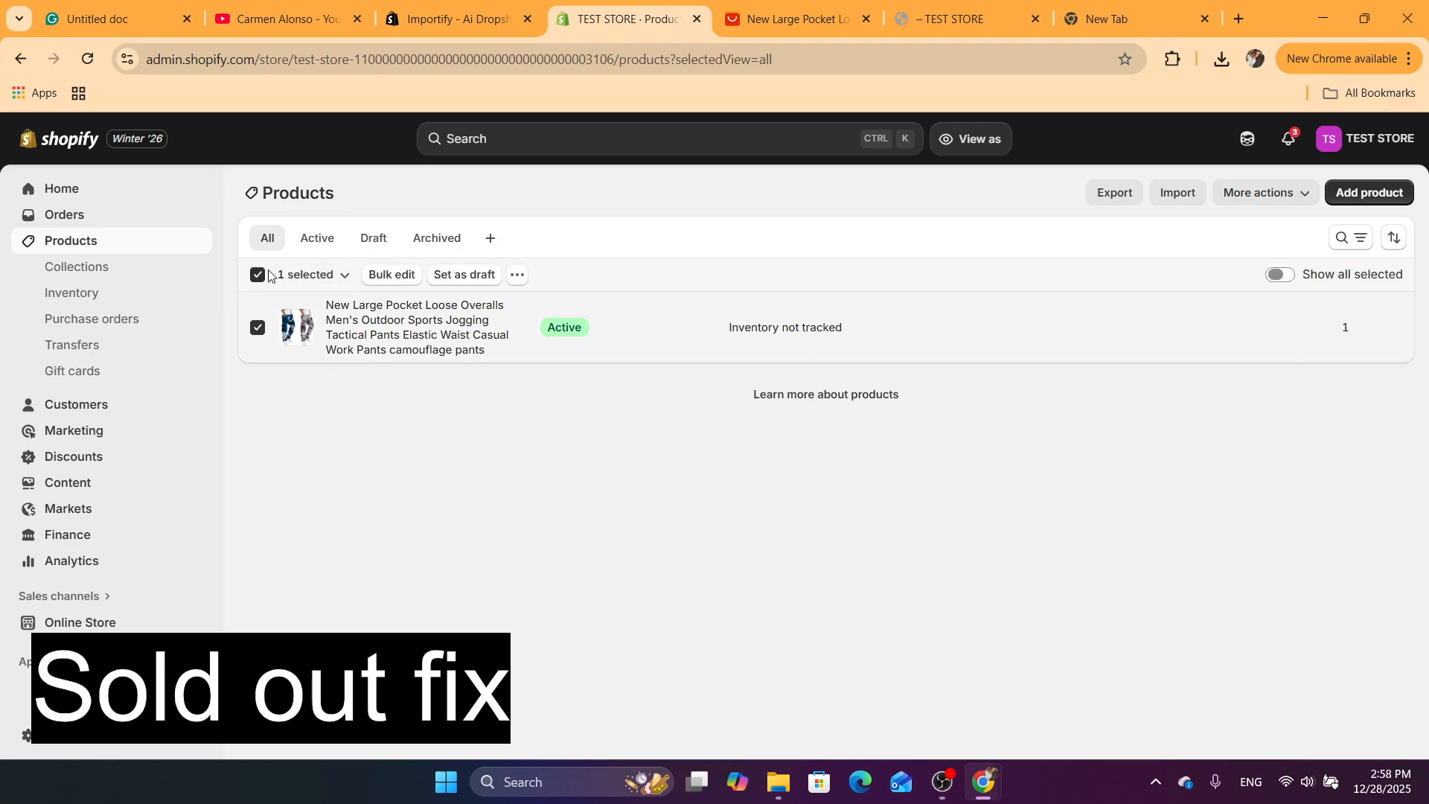
left_click(398, 280)
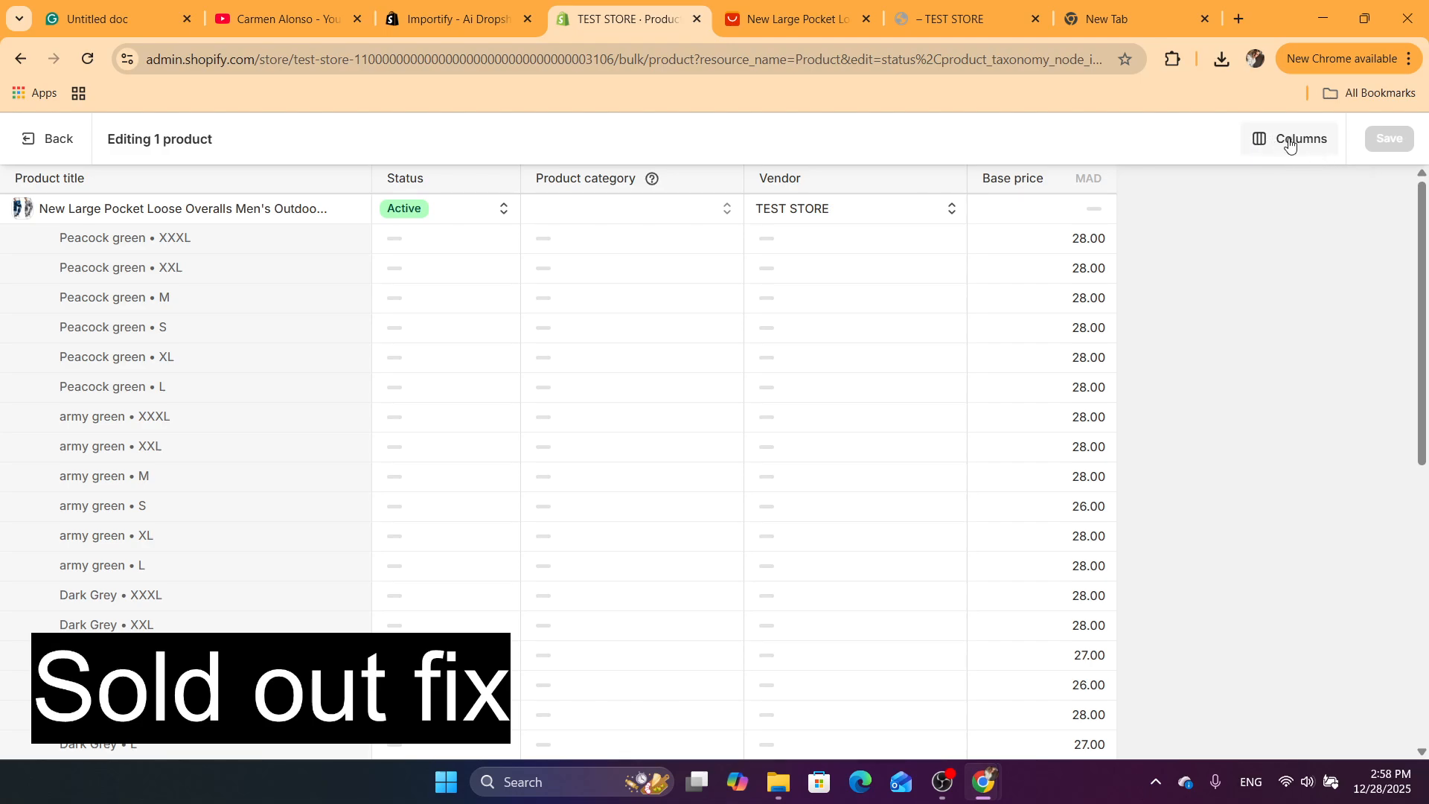
Add the Continue selling when out of stock and Track quantity columns to the bulk editor
scroll(1319, 139, "up", 5)
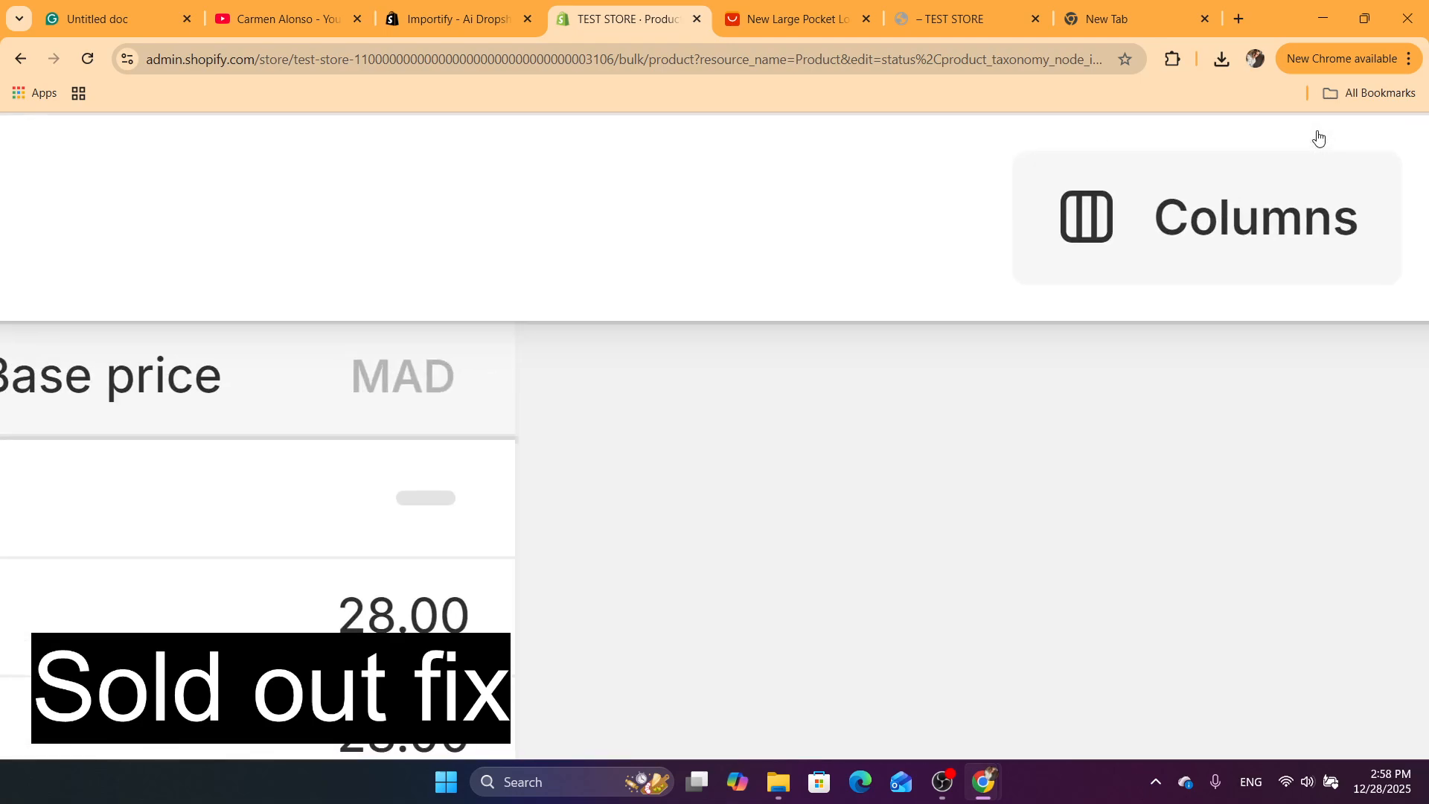
left_click(1218, 230)
scroll(1218, 230, "down", 5)
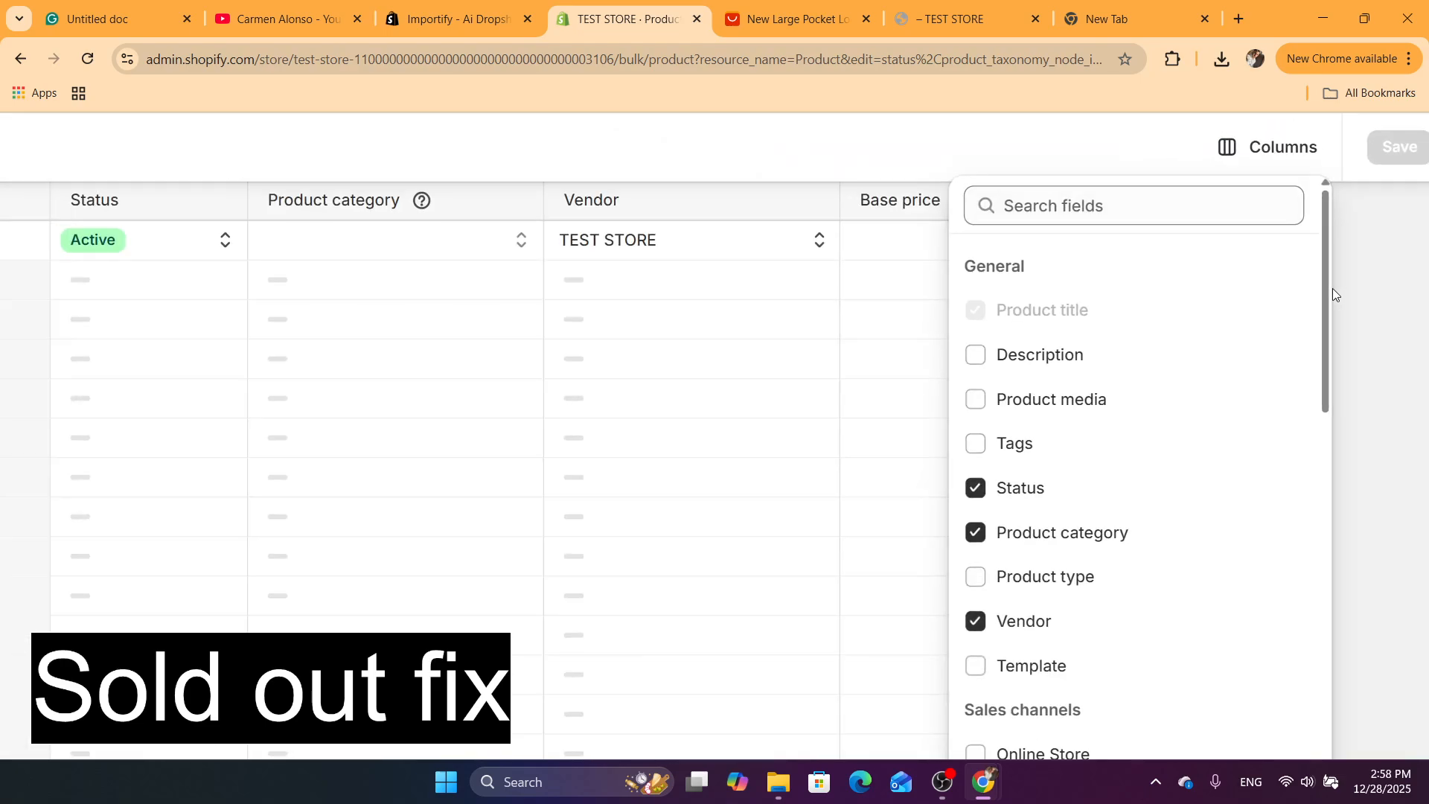
left_click_drag(1329, 293, 1365, 579)
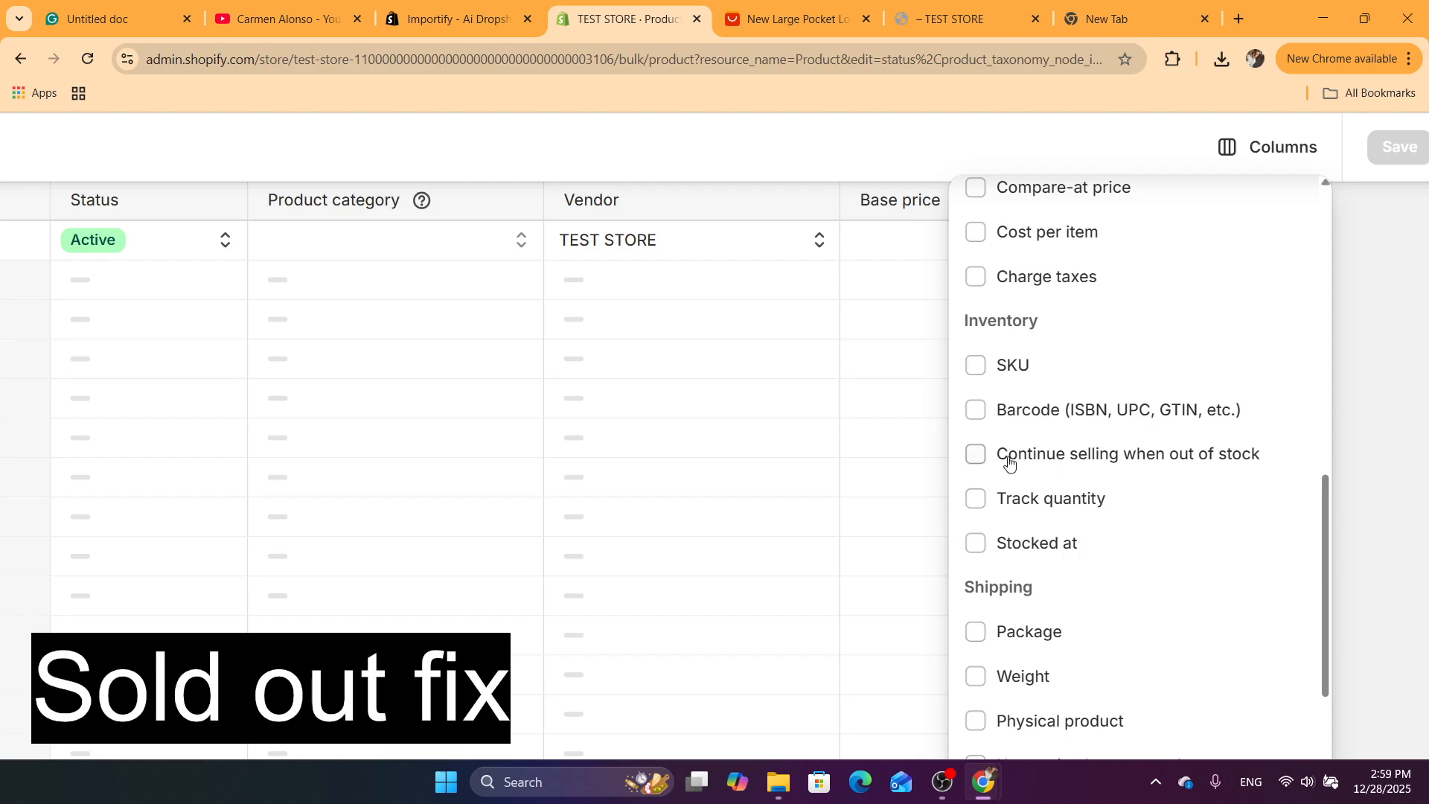
left_click(1036, 457)
left_click(976, 500)
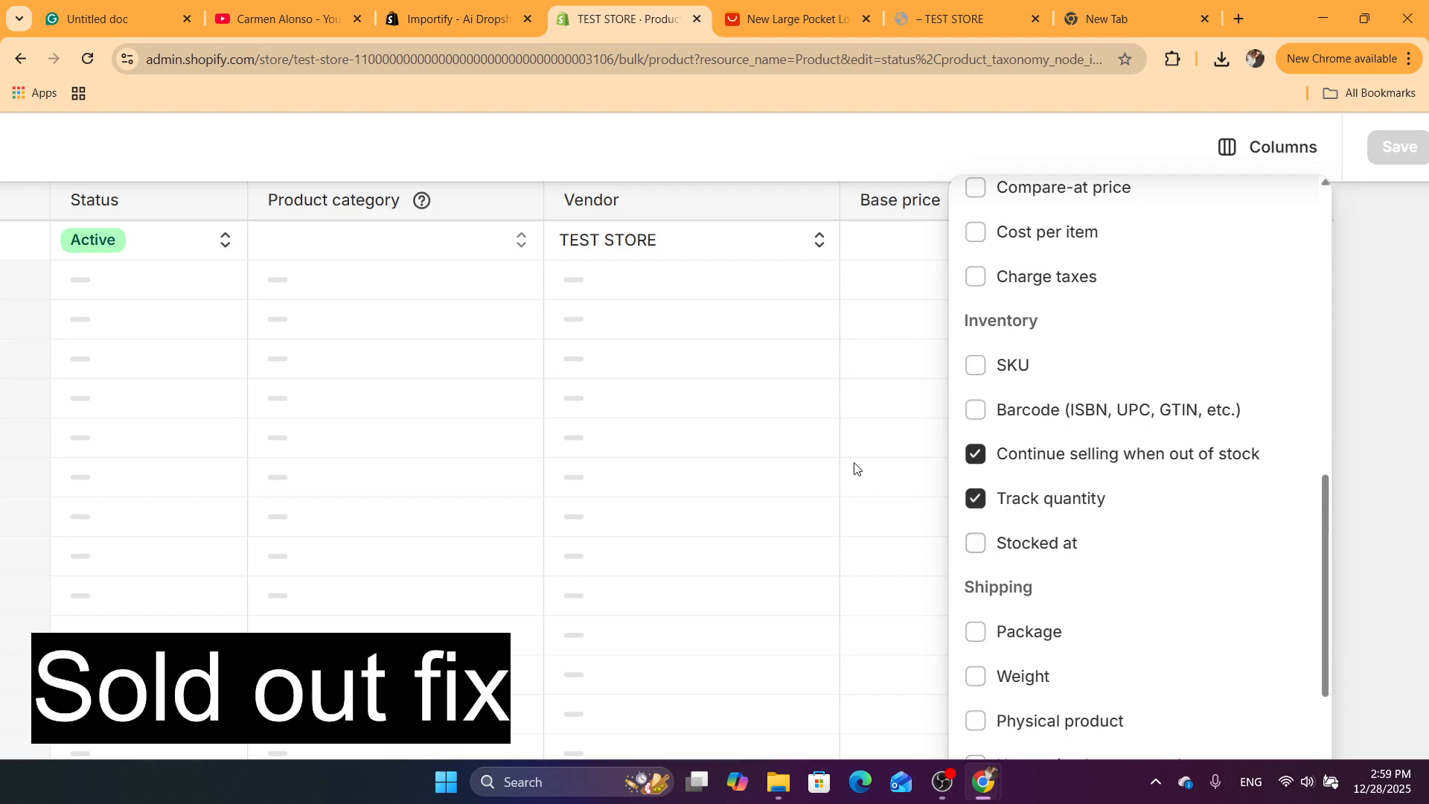
left_click(1384, 316)
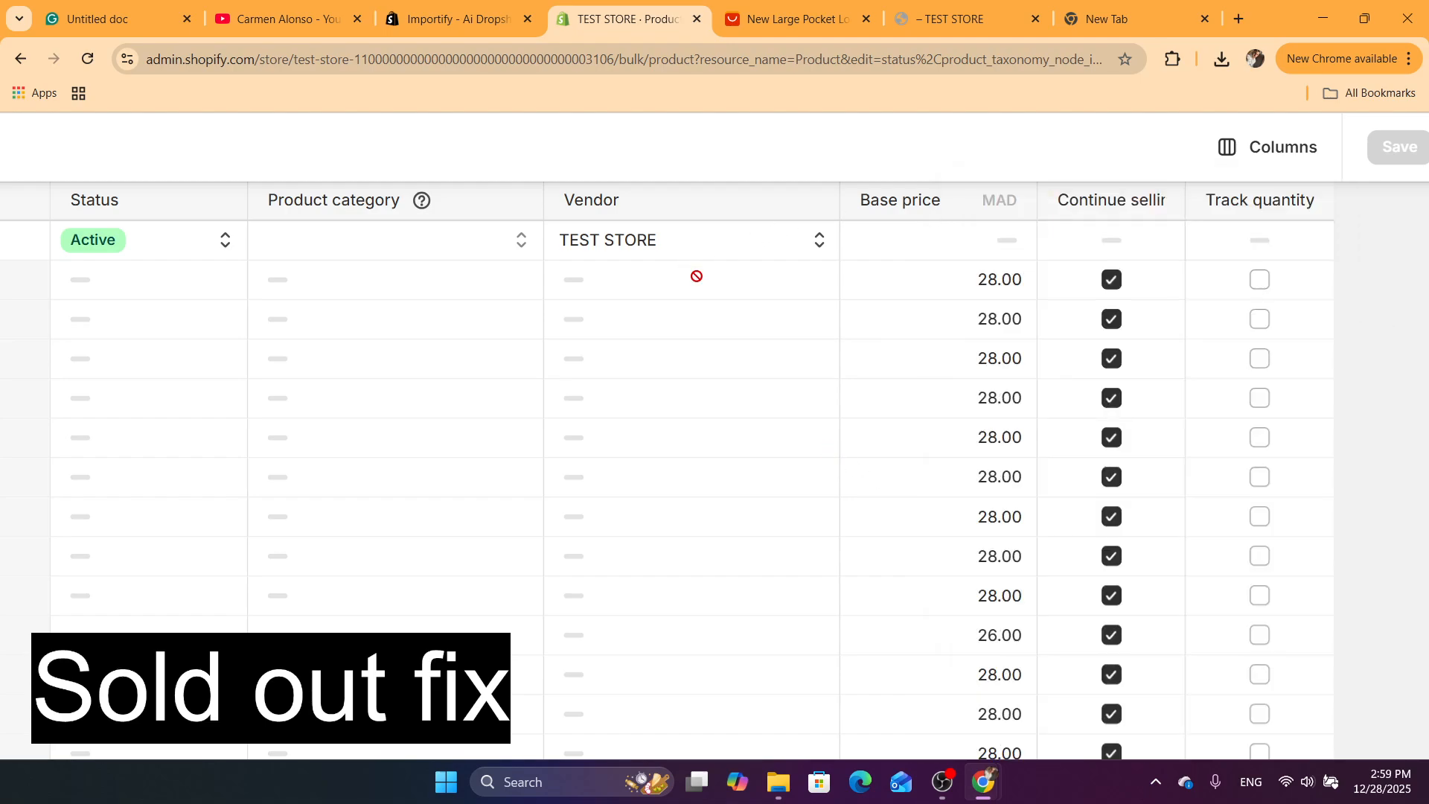
Disable Continue selling when out of stock for the Peacock green XXXL, XXL, M and S variants
scroll(696, 276, "down", 3)
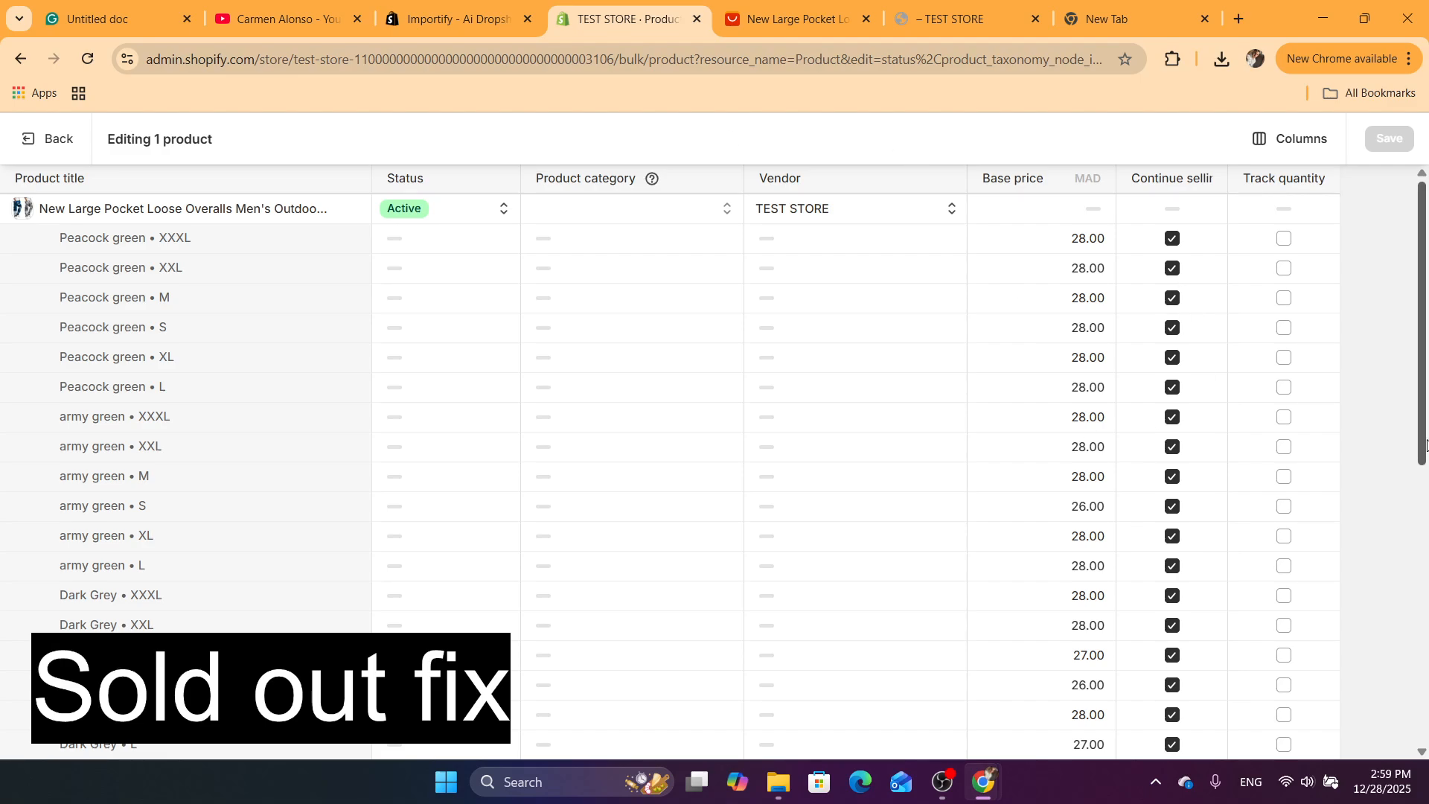
mouse_move(1427, 445)
left_mouse_down()
mouse_move(1427, 589)
mouse_move(1427, 428)
left_mouse_up()
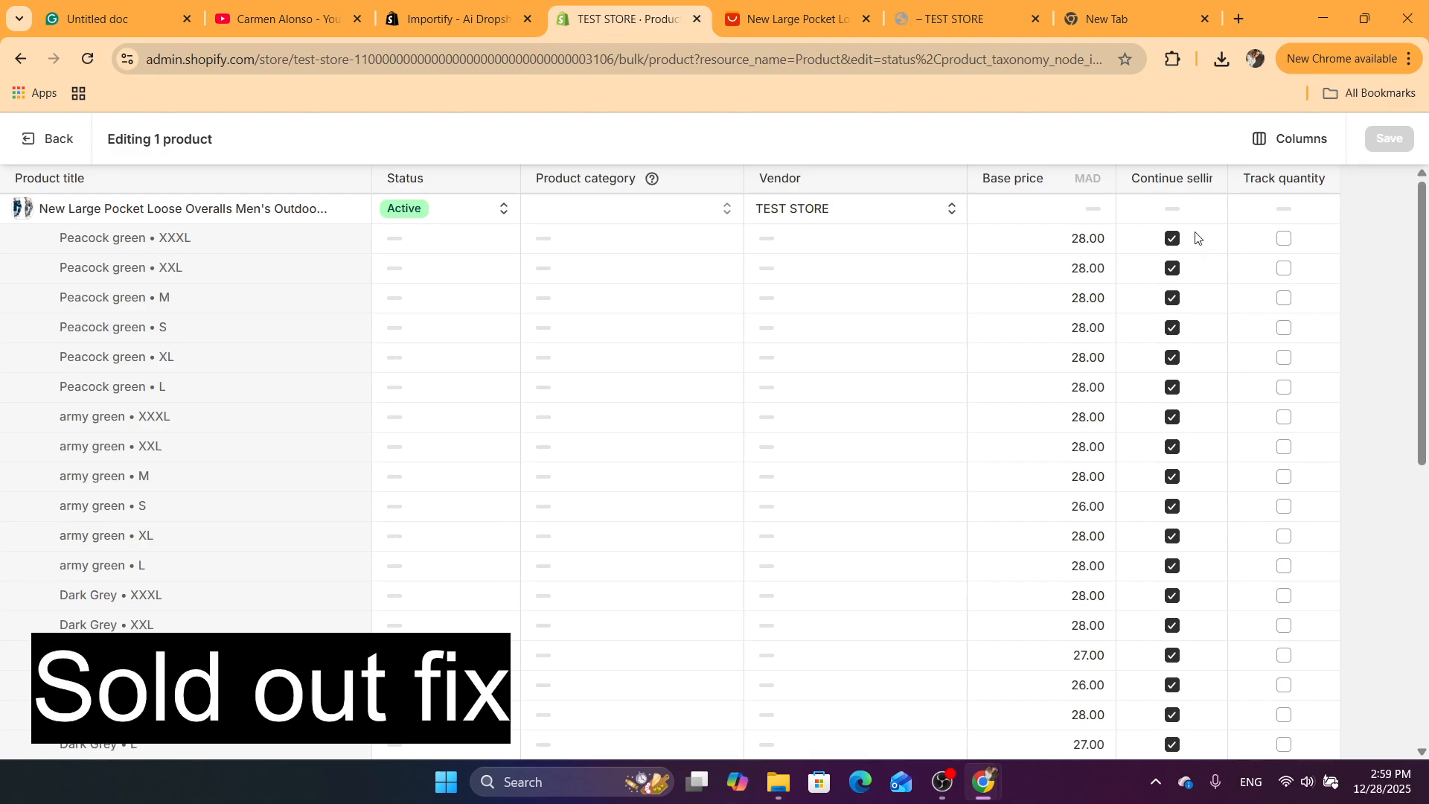
scroll(1196, 236, "up", 3)
left_click(1158, 246)
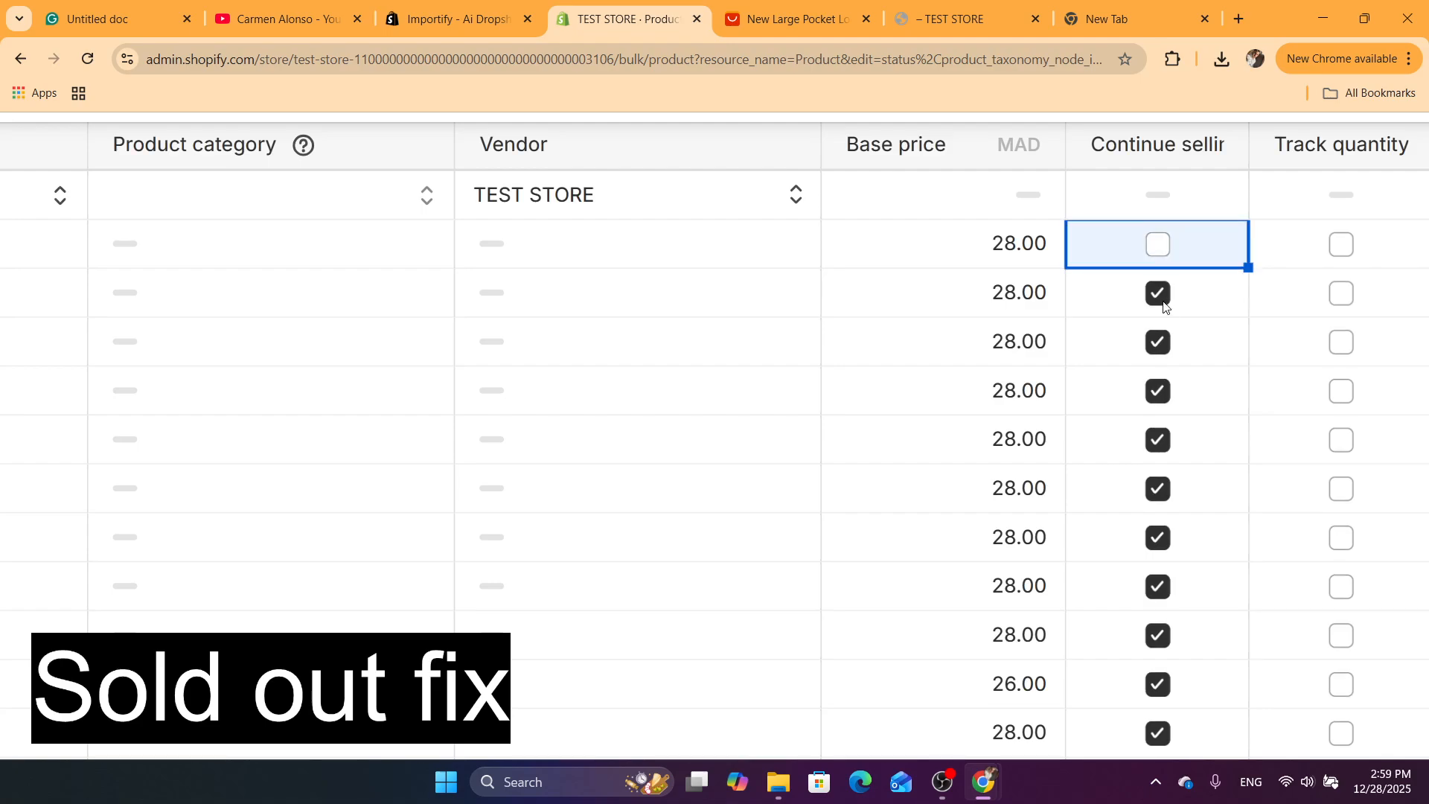
left_click(1162, 297)
left_click(1164, 344)
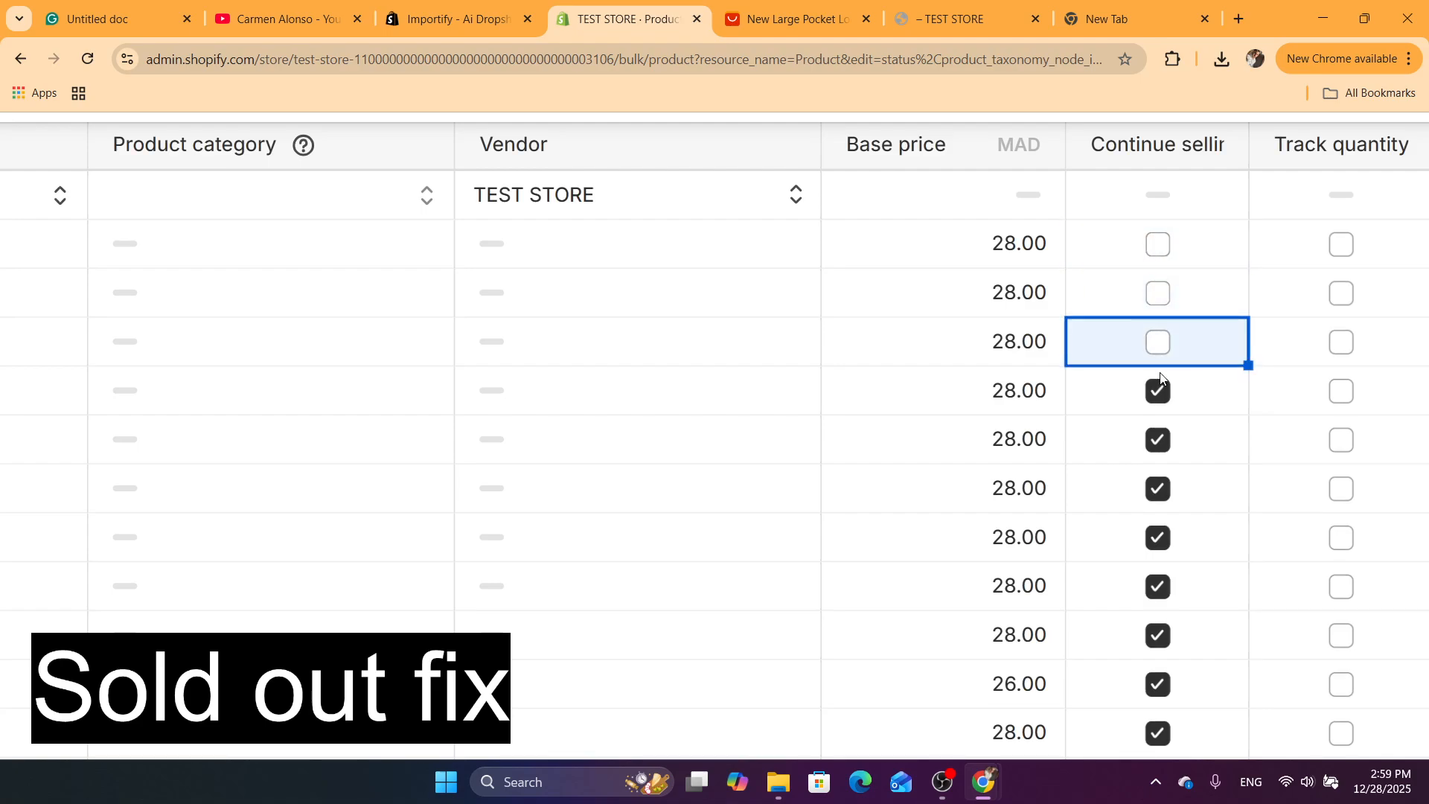
left_click(1164, 394)
Re-enable Continue selling when out of stock for the Peacock green XXXL, XXL, M and S variants
left_click(1156, 247)
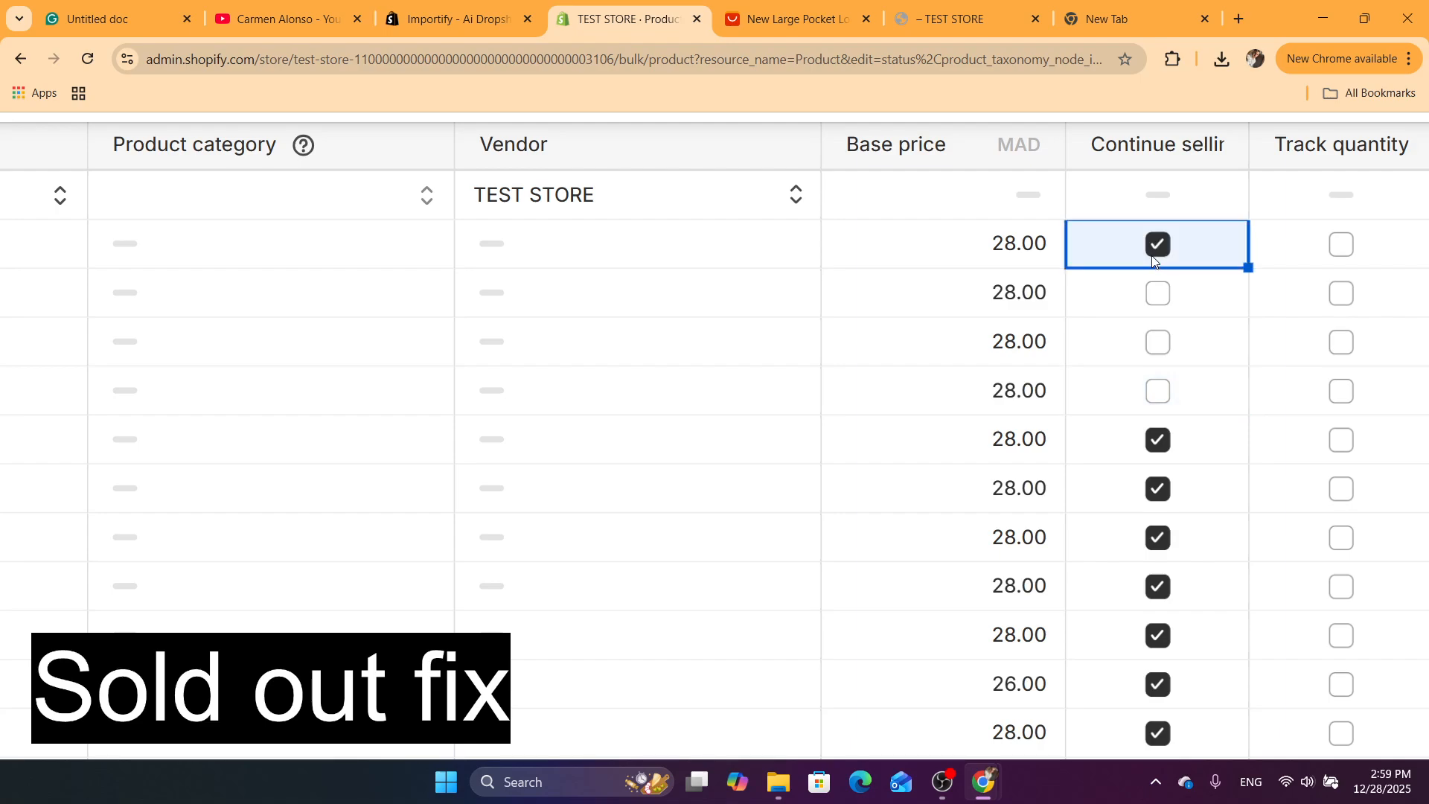
left_click(1160, 296)
left_click(1159, 344)
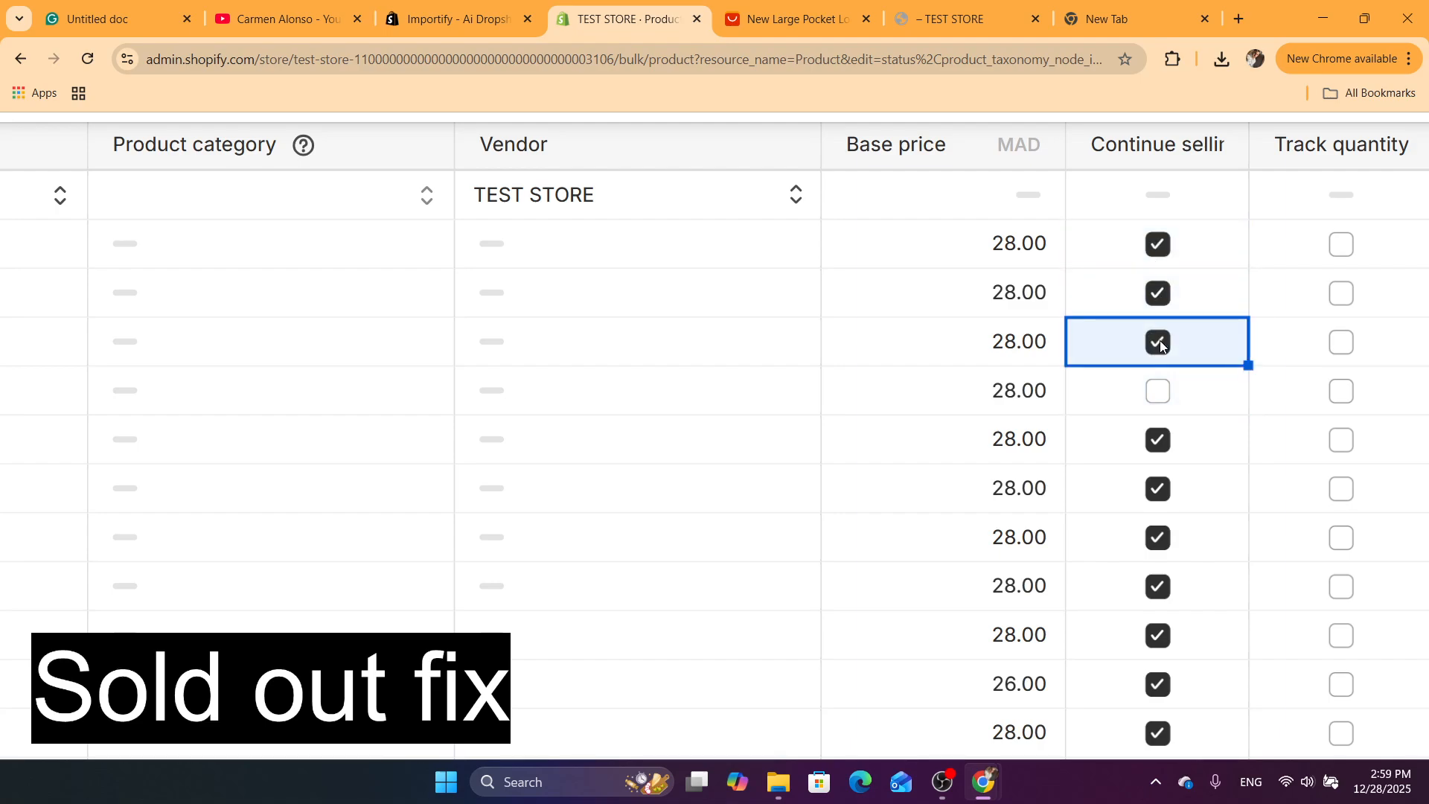
left_click(1159, 392)
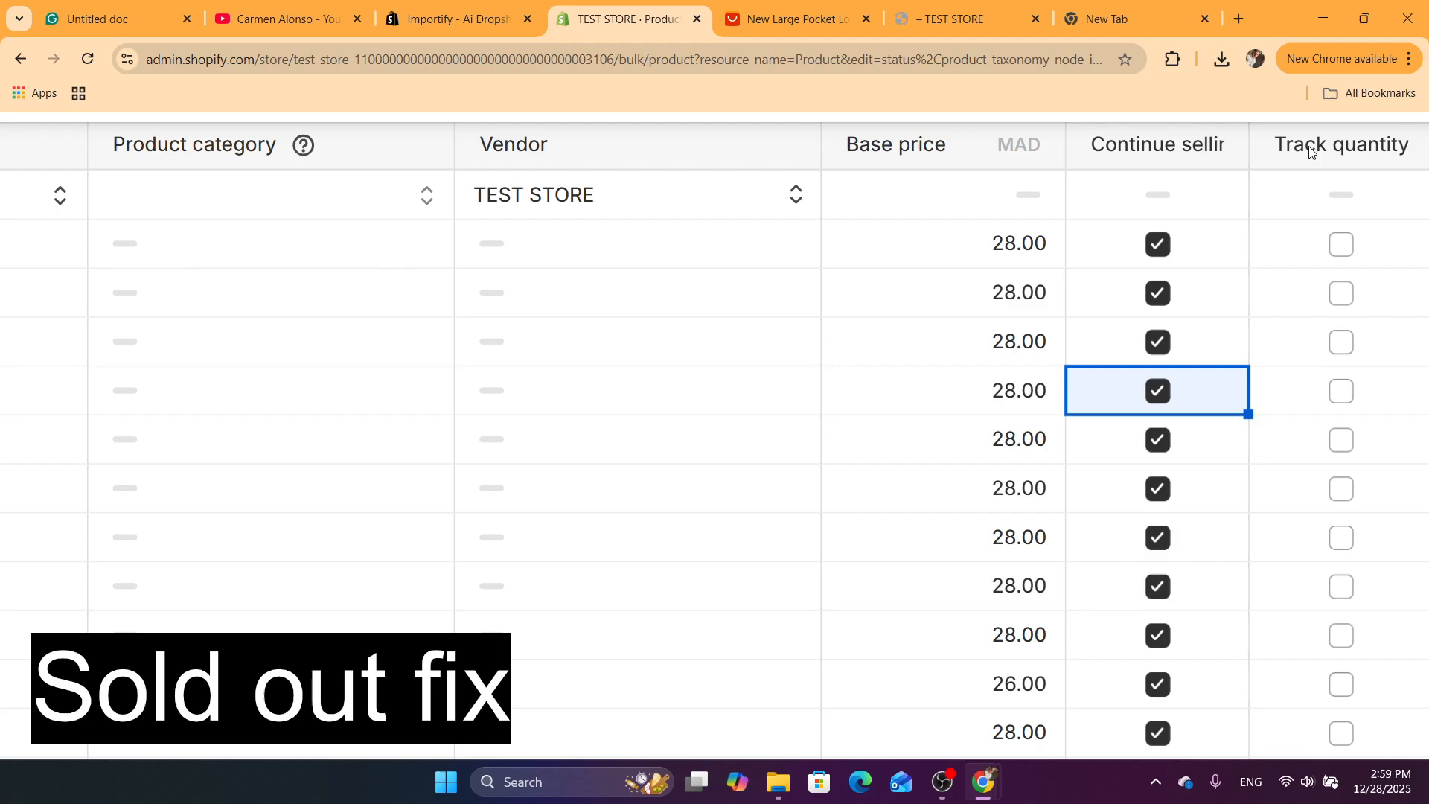
Toggle Track quantity on for the Peacock green XXXL variant and switch it off again
left_click(1343, 244)
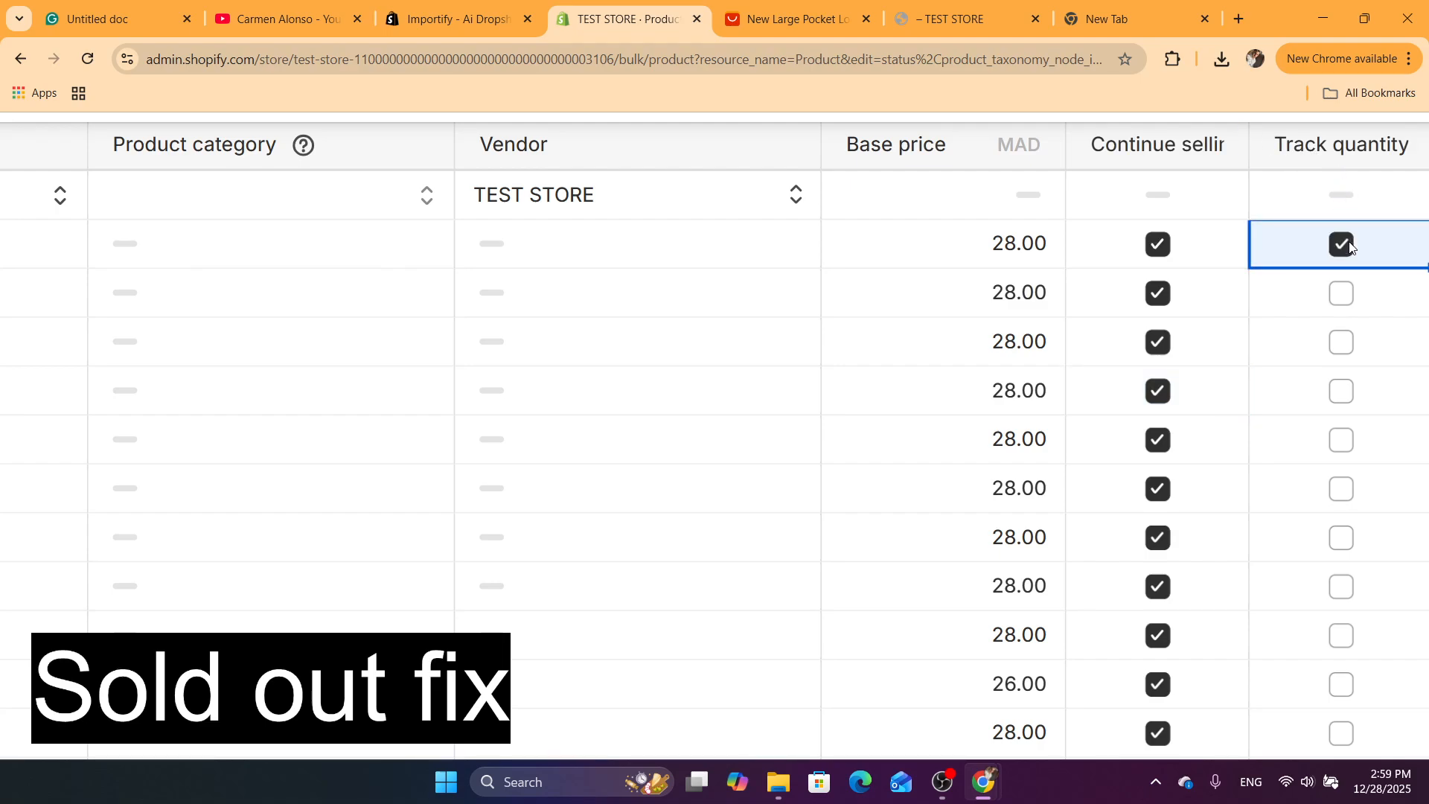
left_click(1346, 246)
scroll(1337, 272, "down", 5)
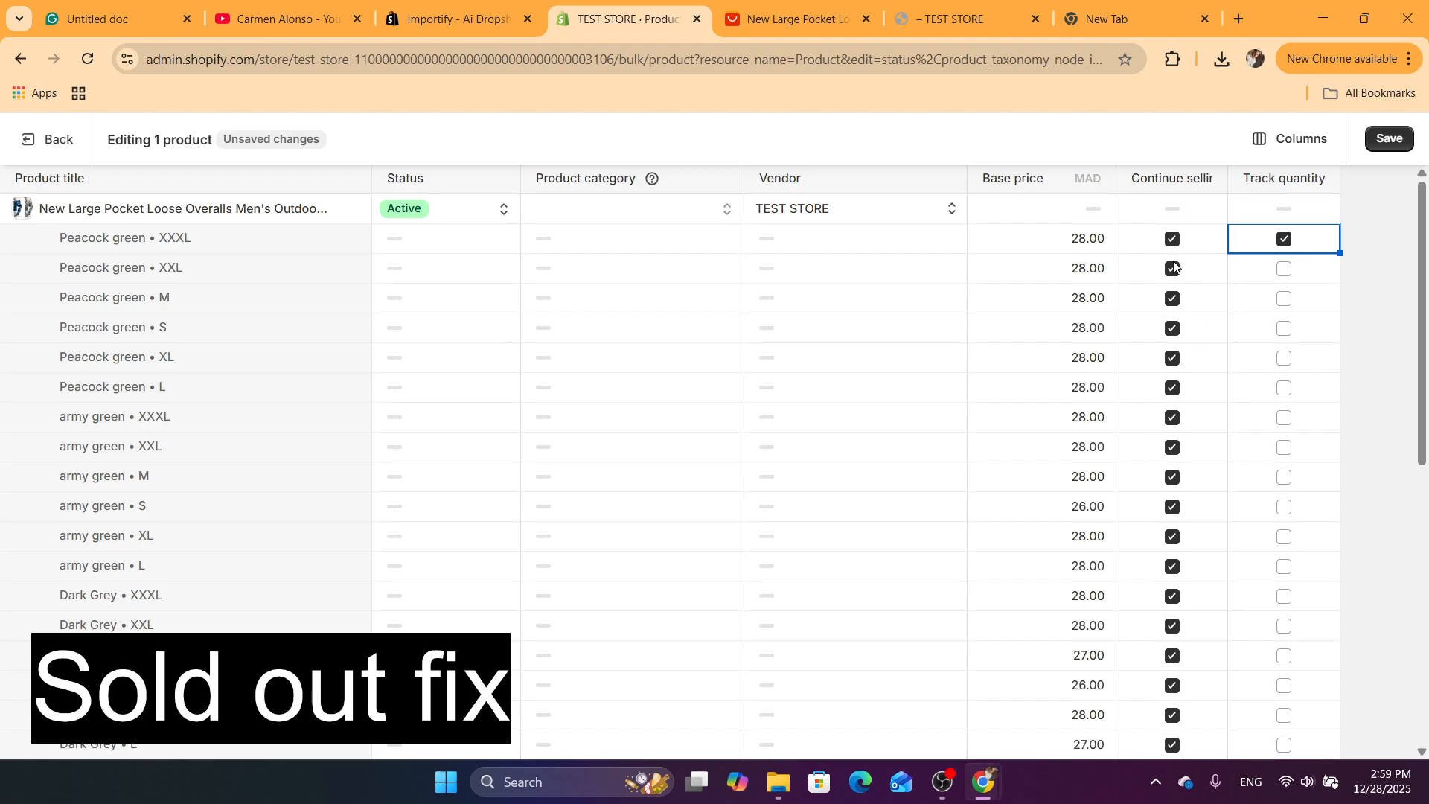
left_click(1278, 242)
Save the bulk edits and return to the product list
left_click(1006, 360)
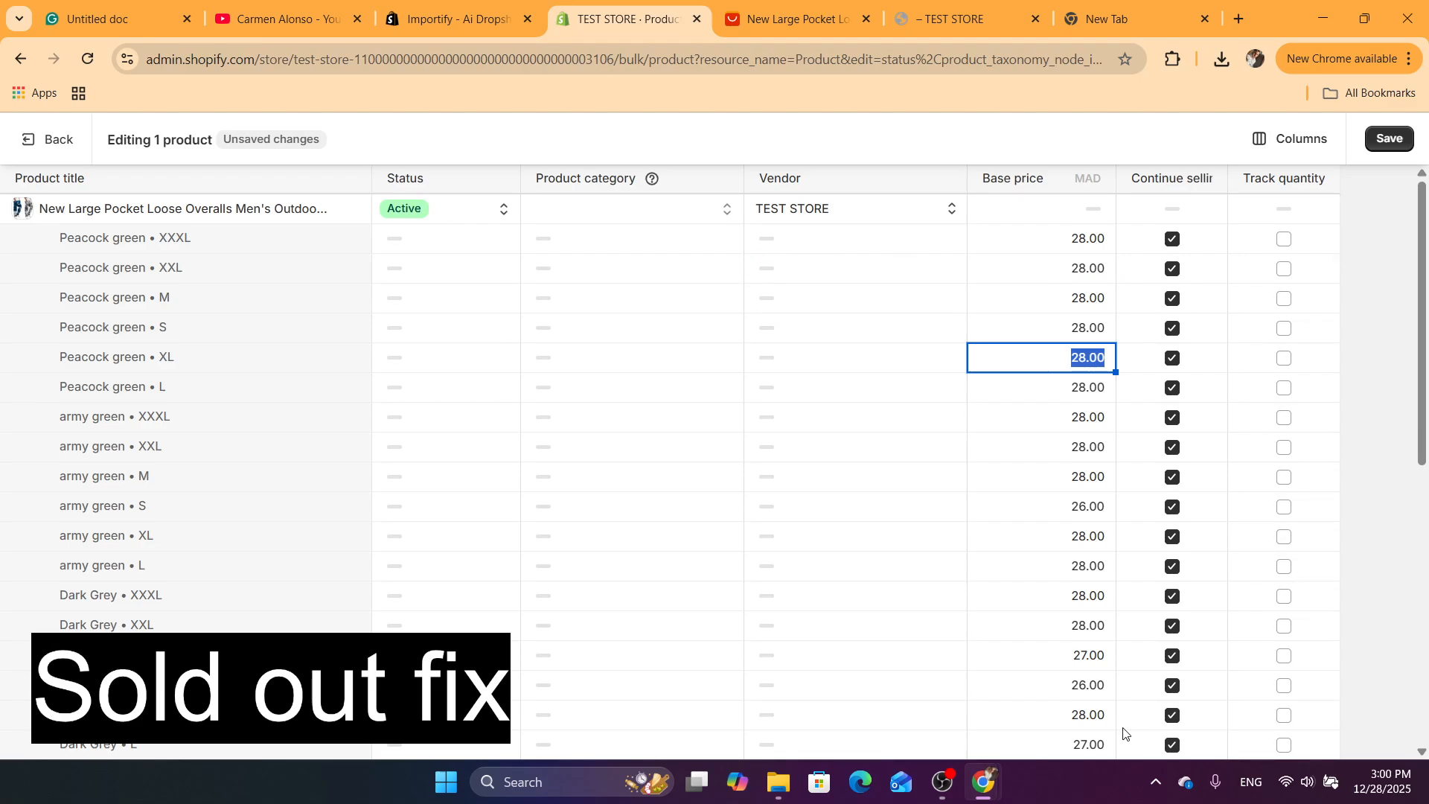
left_click(1388, 140)
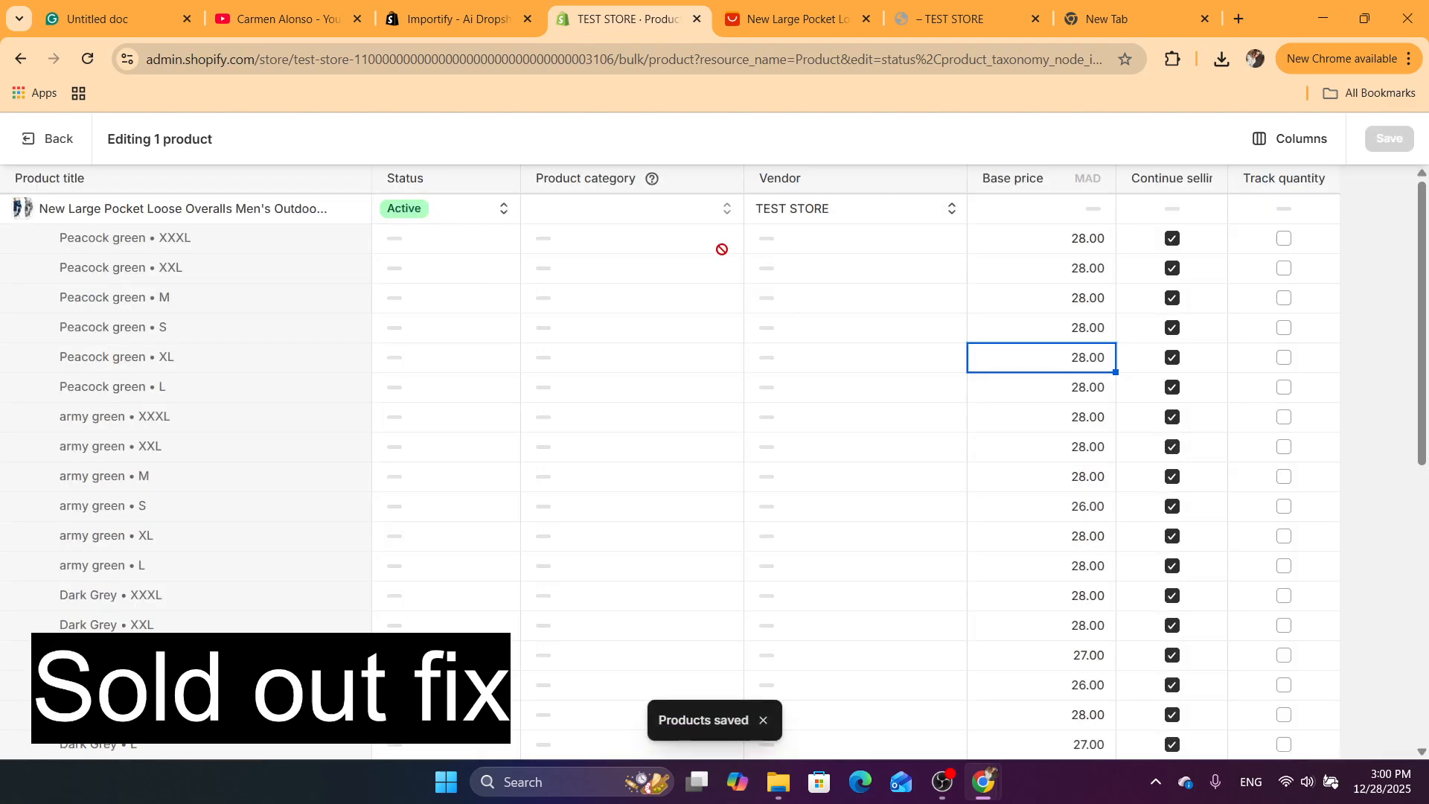
left_click(28, 139)
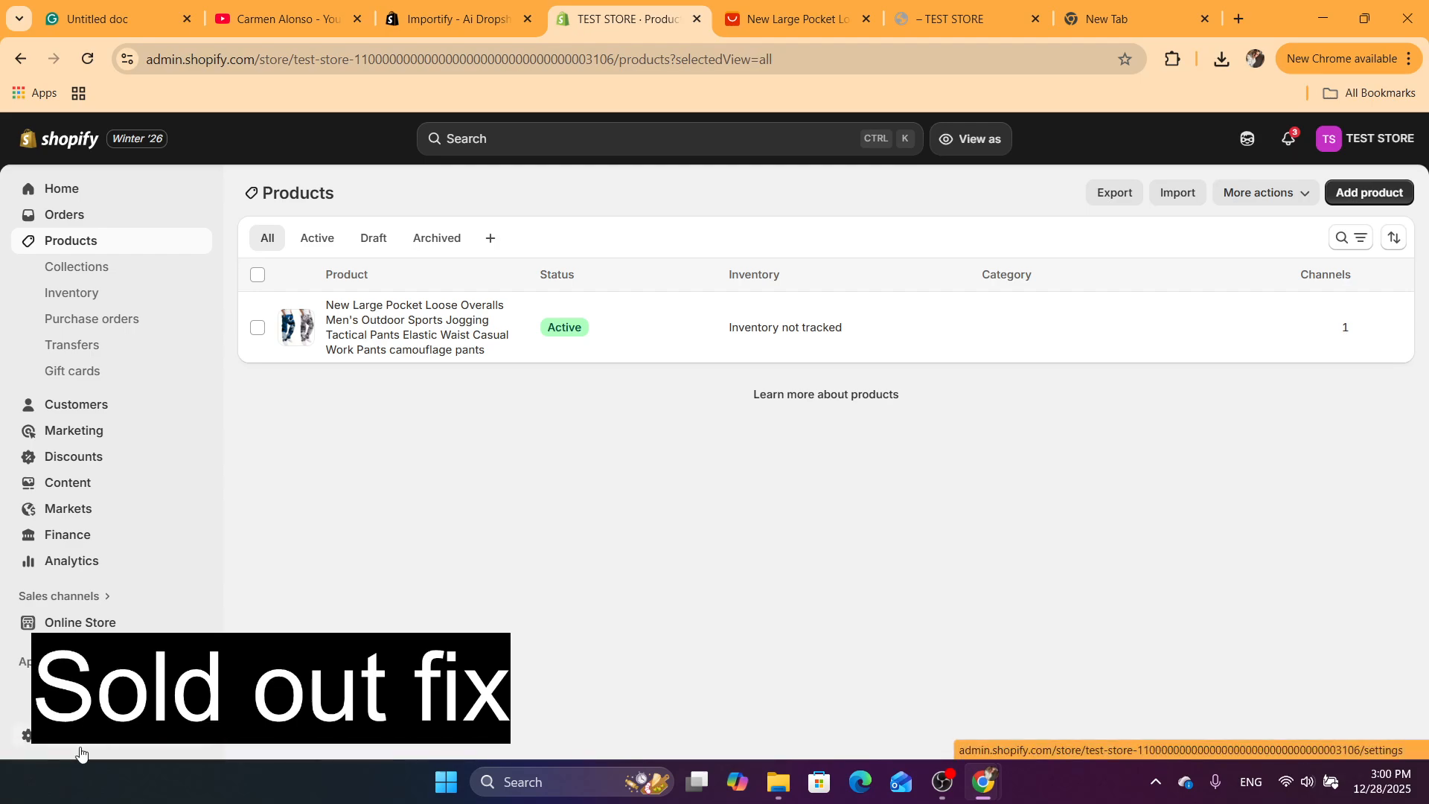
Start a custom shipping profile in the store's Shipping and delivery settings and name it NEW PRIFILE
left_click(81, 753)
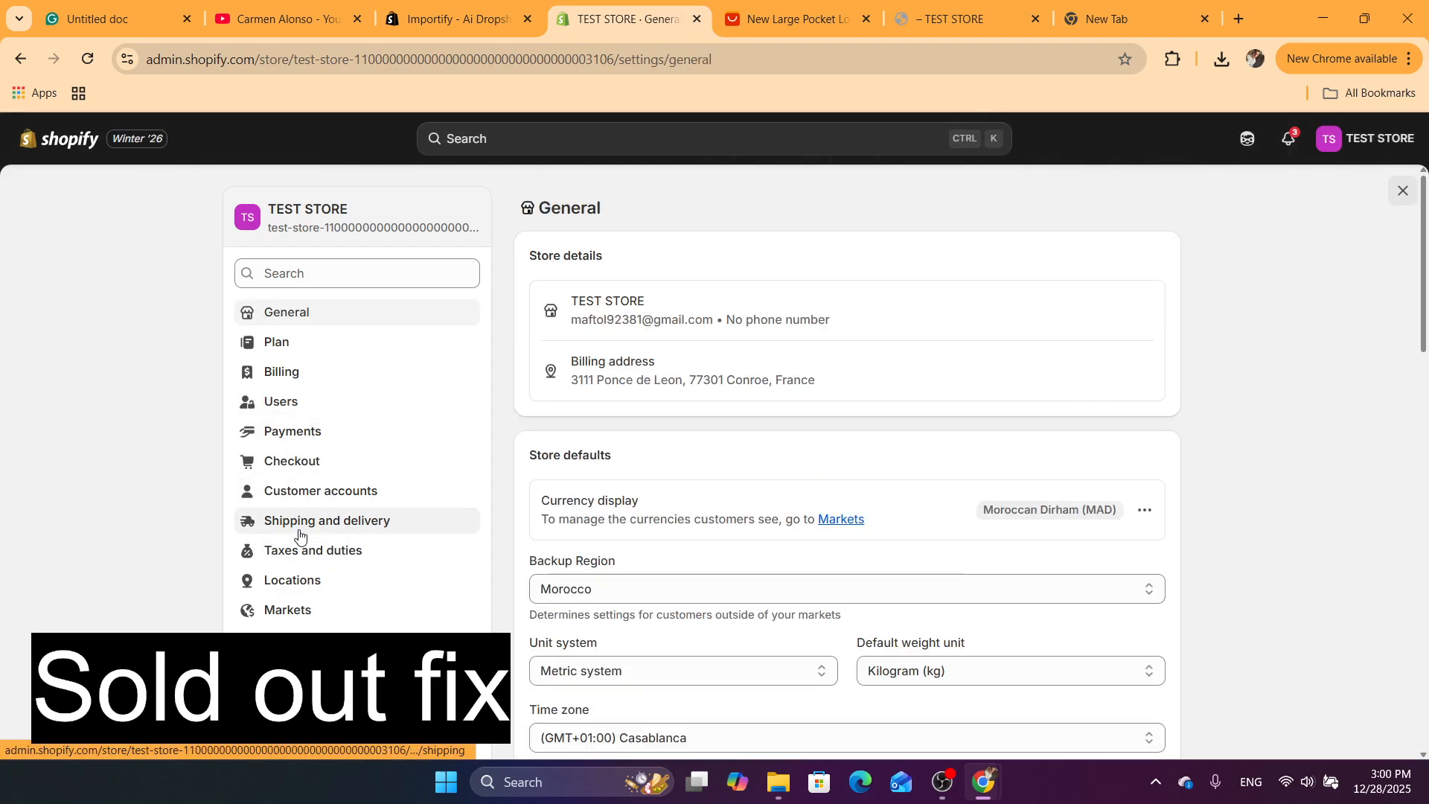
left_click(300, 534)
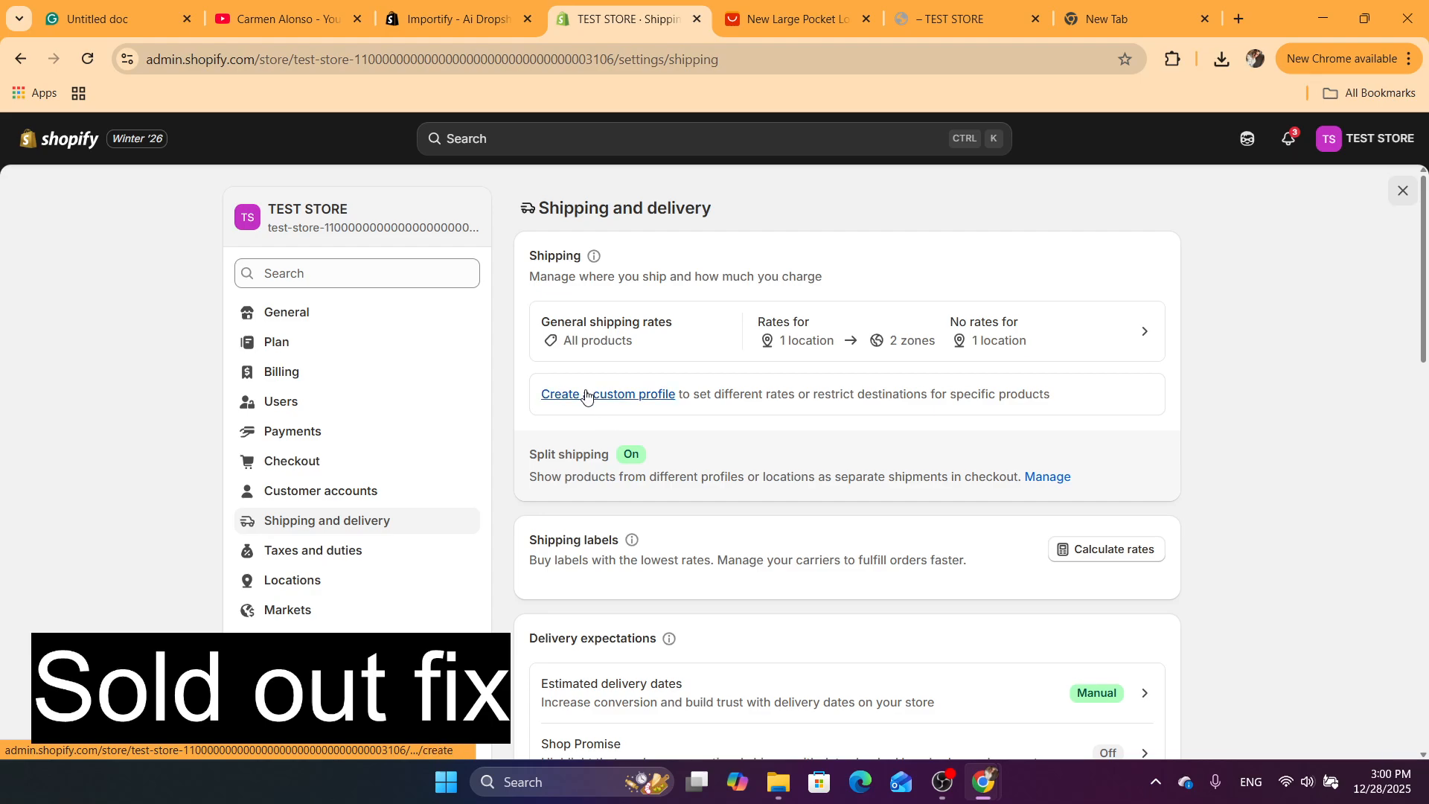
left_click(580, 395)
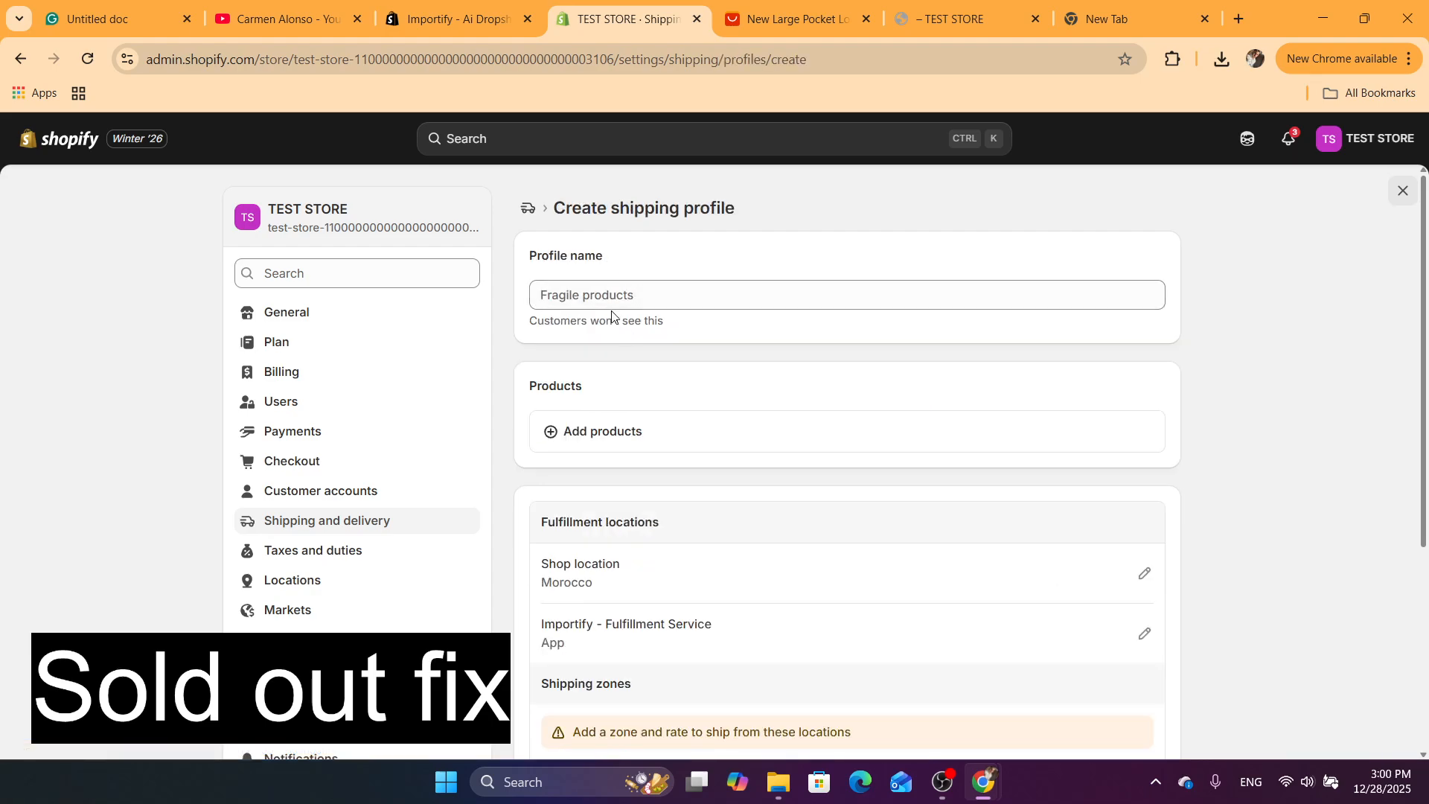
left_click_drag(611, 316, 566, 295)
left_click(588, 295)
type("NEW PRIFILE")
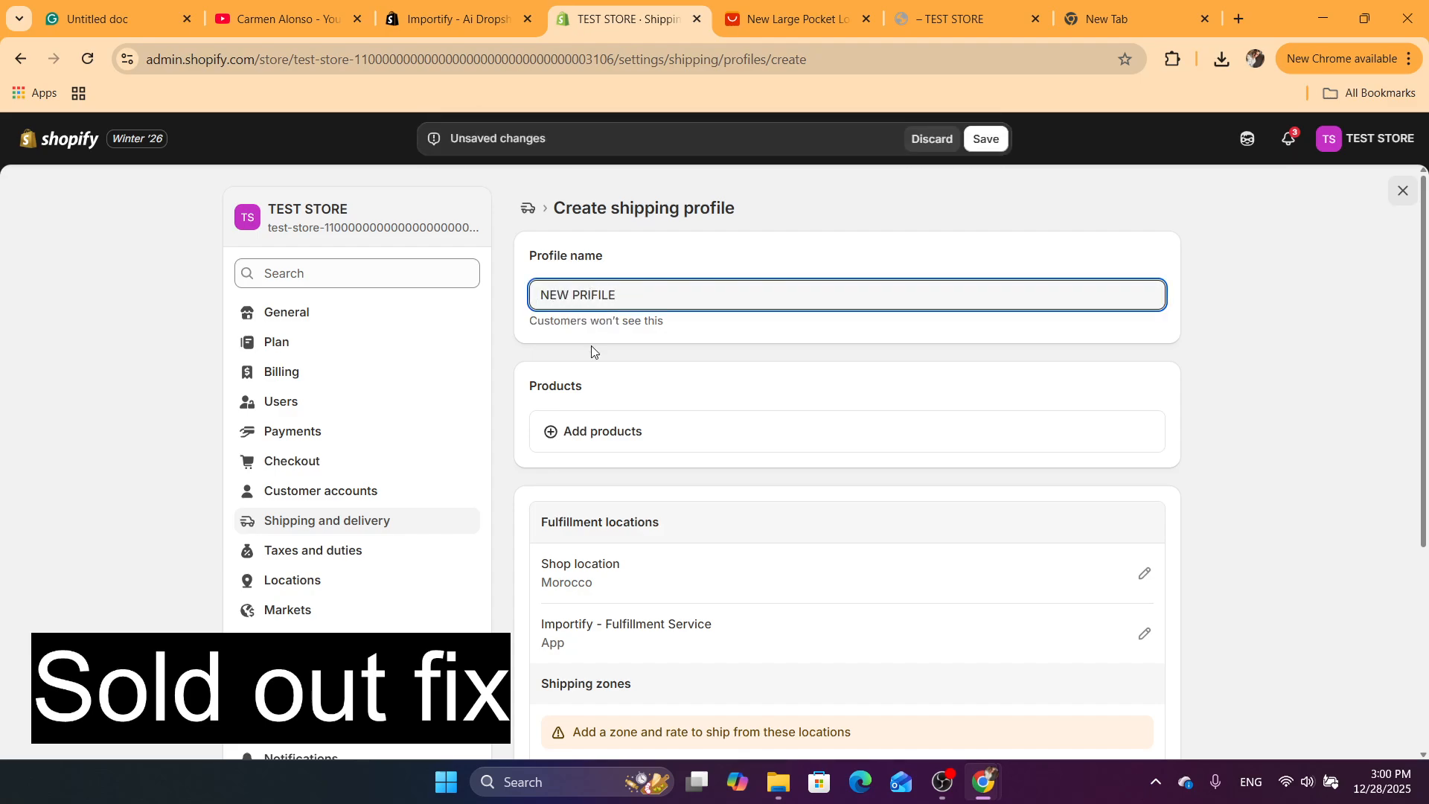
Add the New Large Pocket Loose Overalls product with all its variants to the shipping profile
left_click(569, 434)
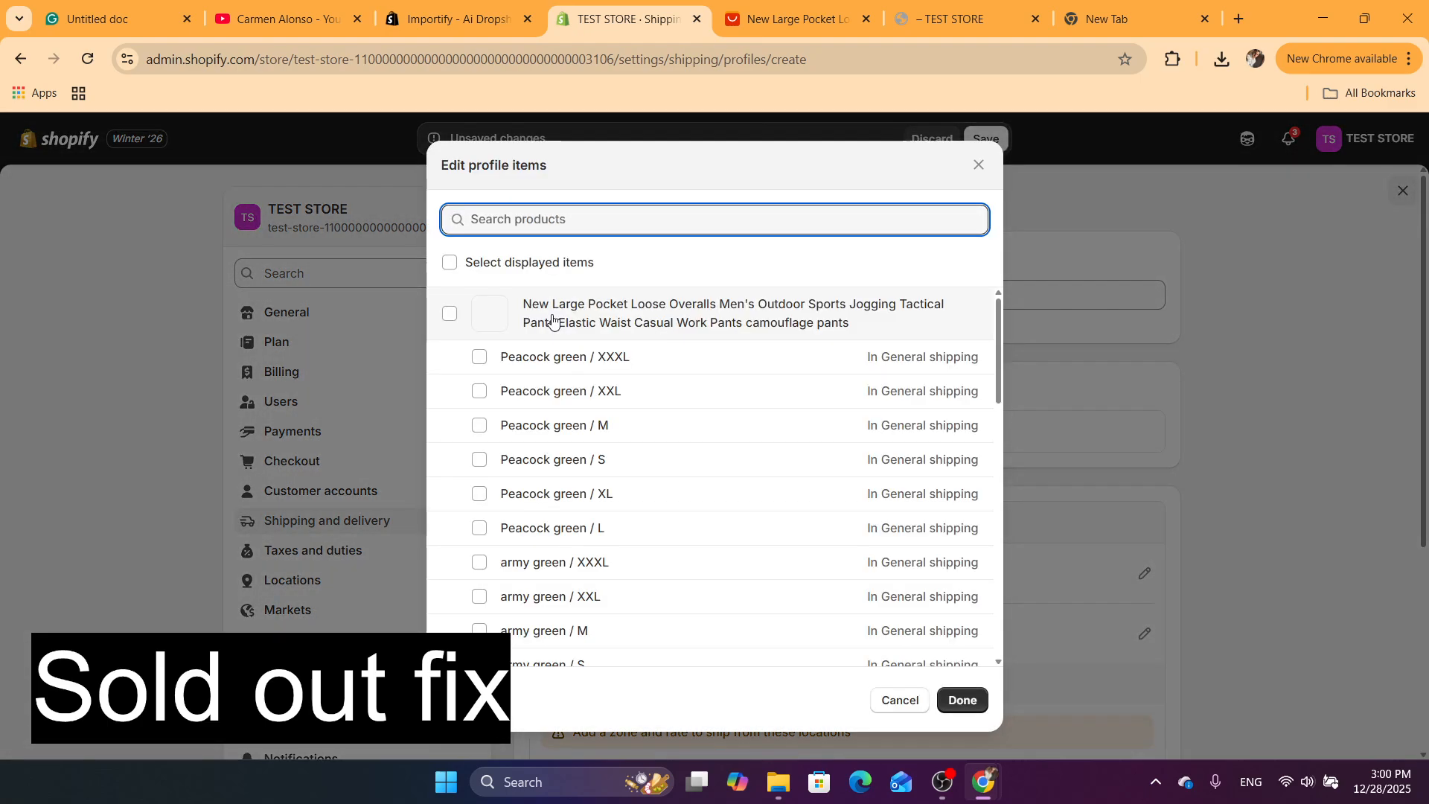
left_click(450, 314)
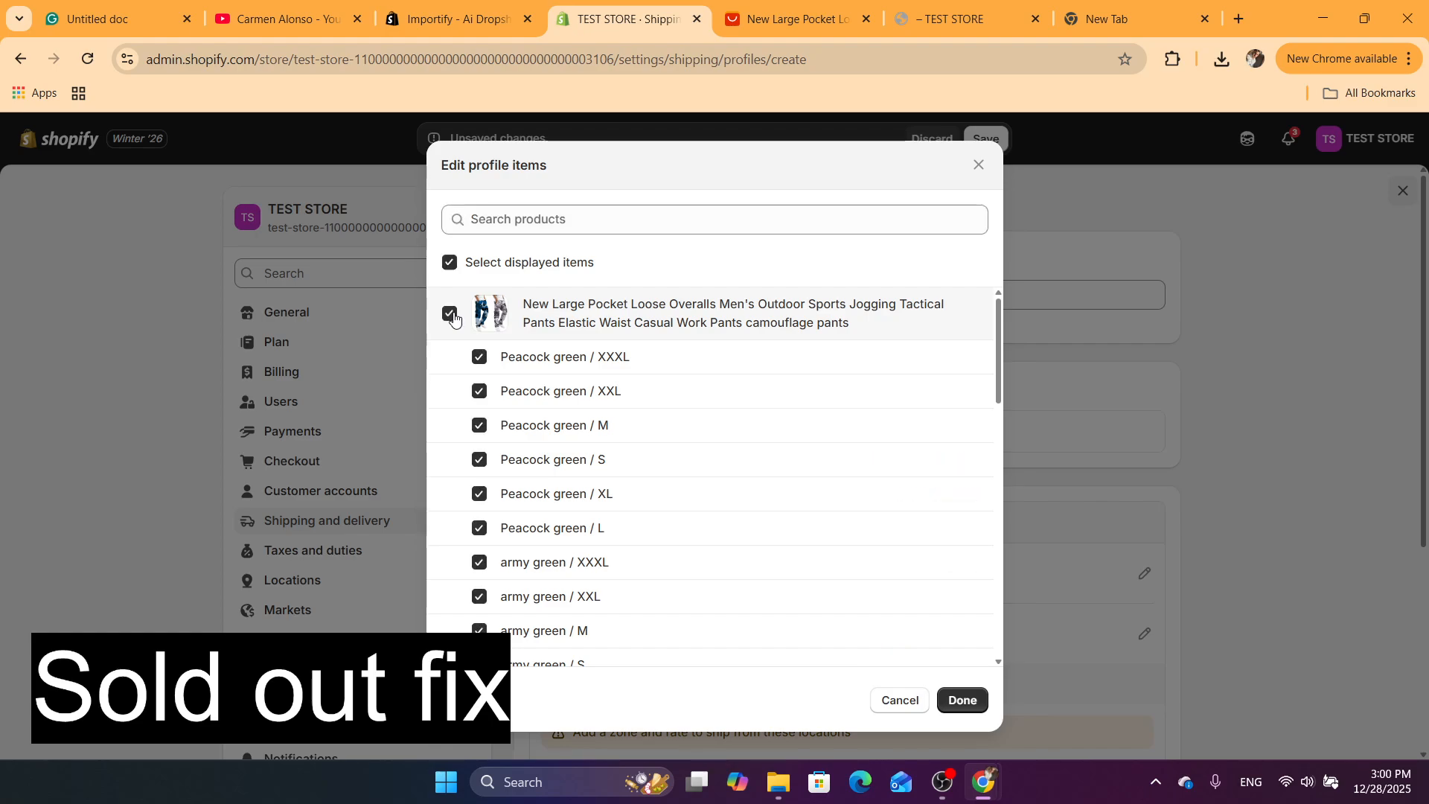
left_click(959, 703)
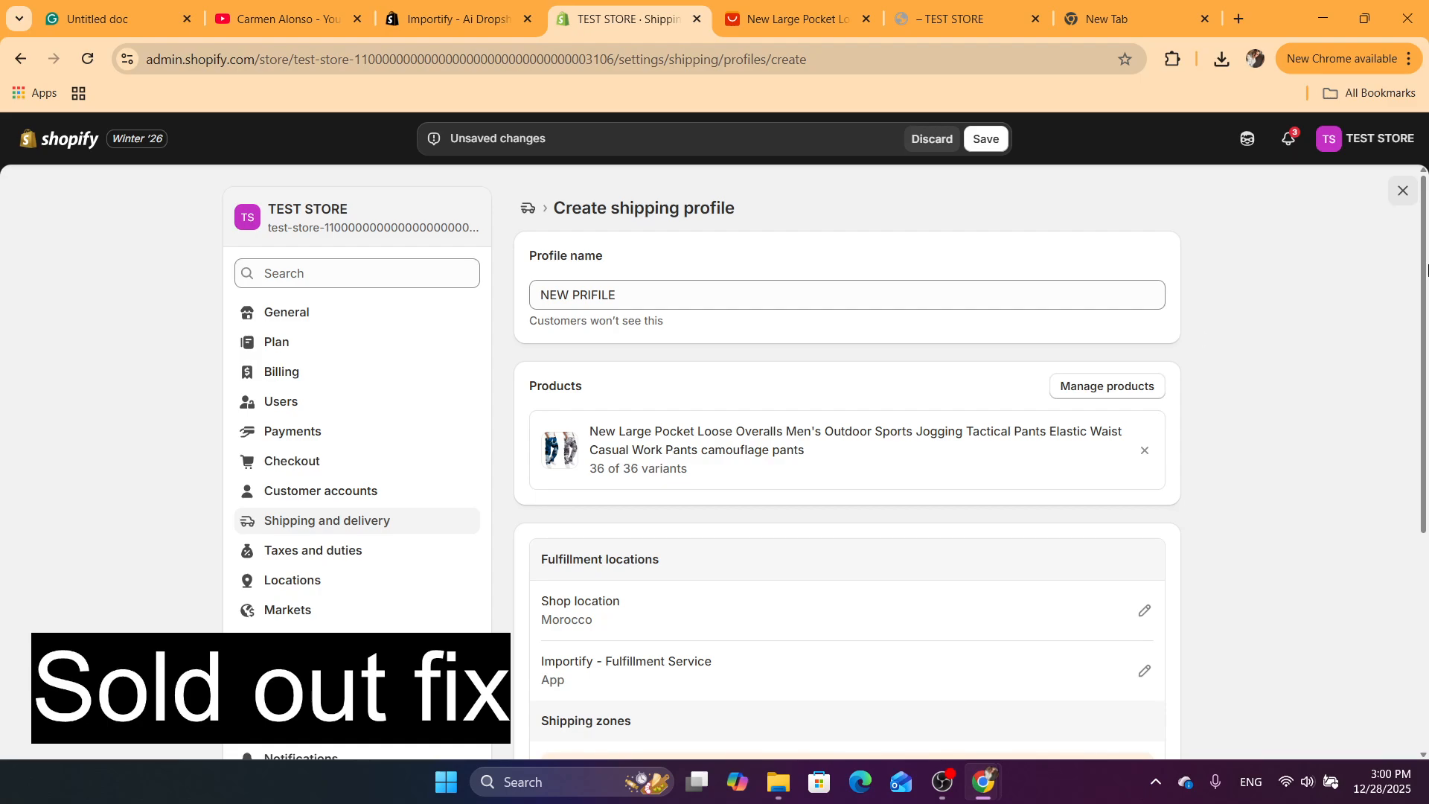
Create a shipping zone named NEW ZONE covering Africa, including Morocco
left_click_drag(1428, 271, 1404, 484)
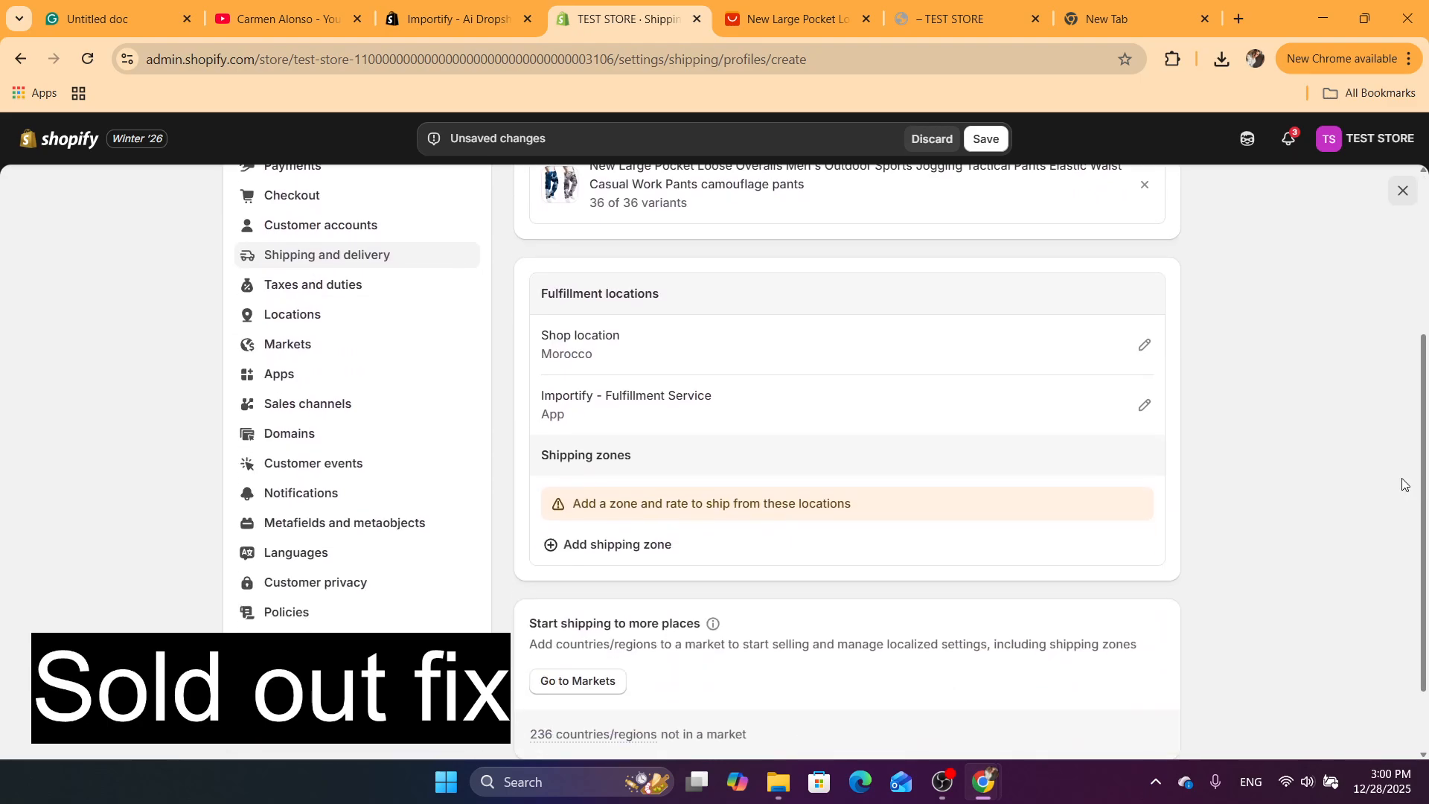
left_click(611, 551)
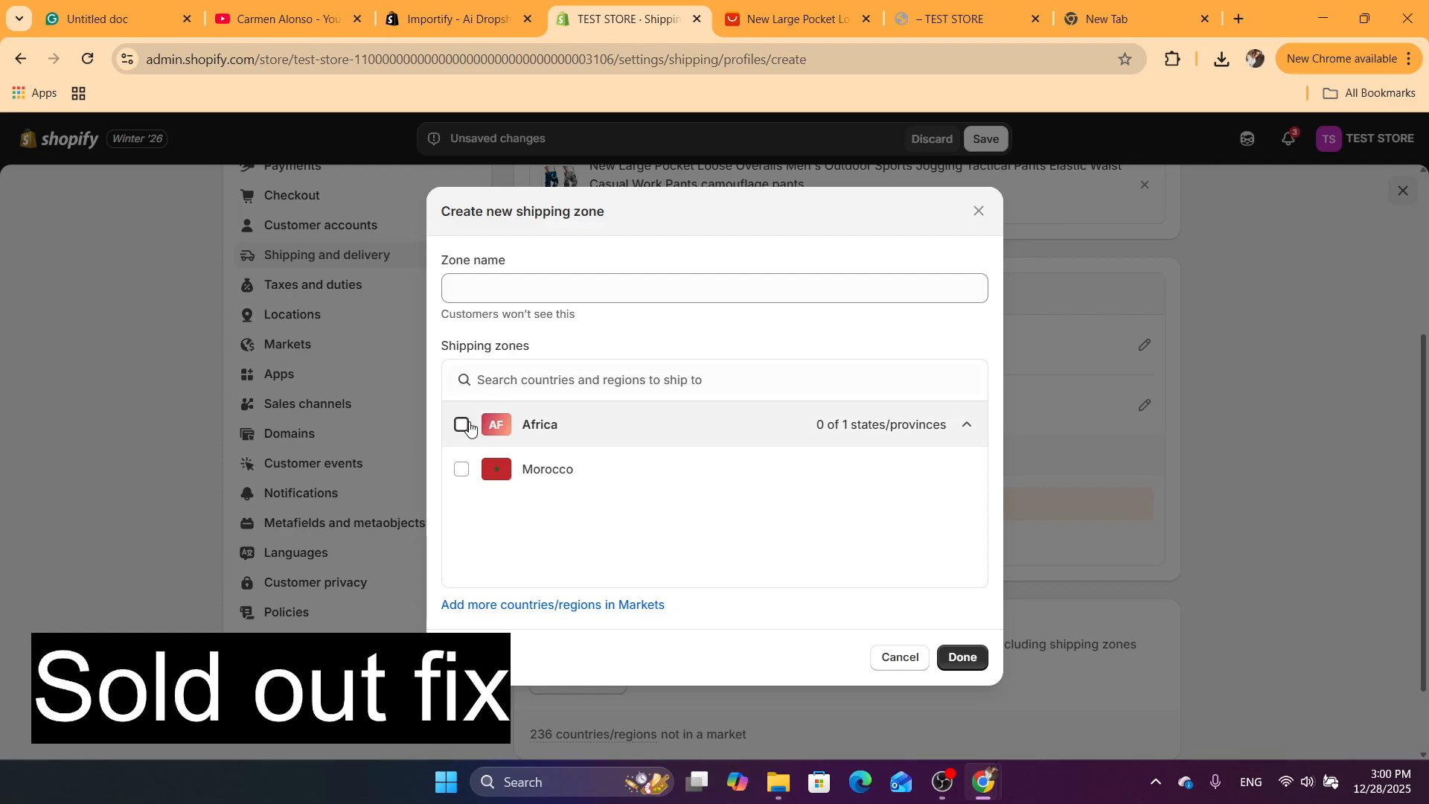
left_click(463, 424)
left_click(482, 279)
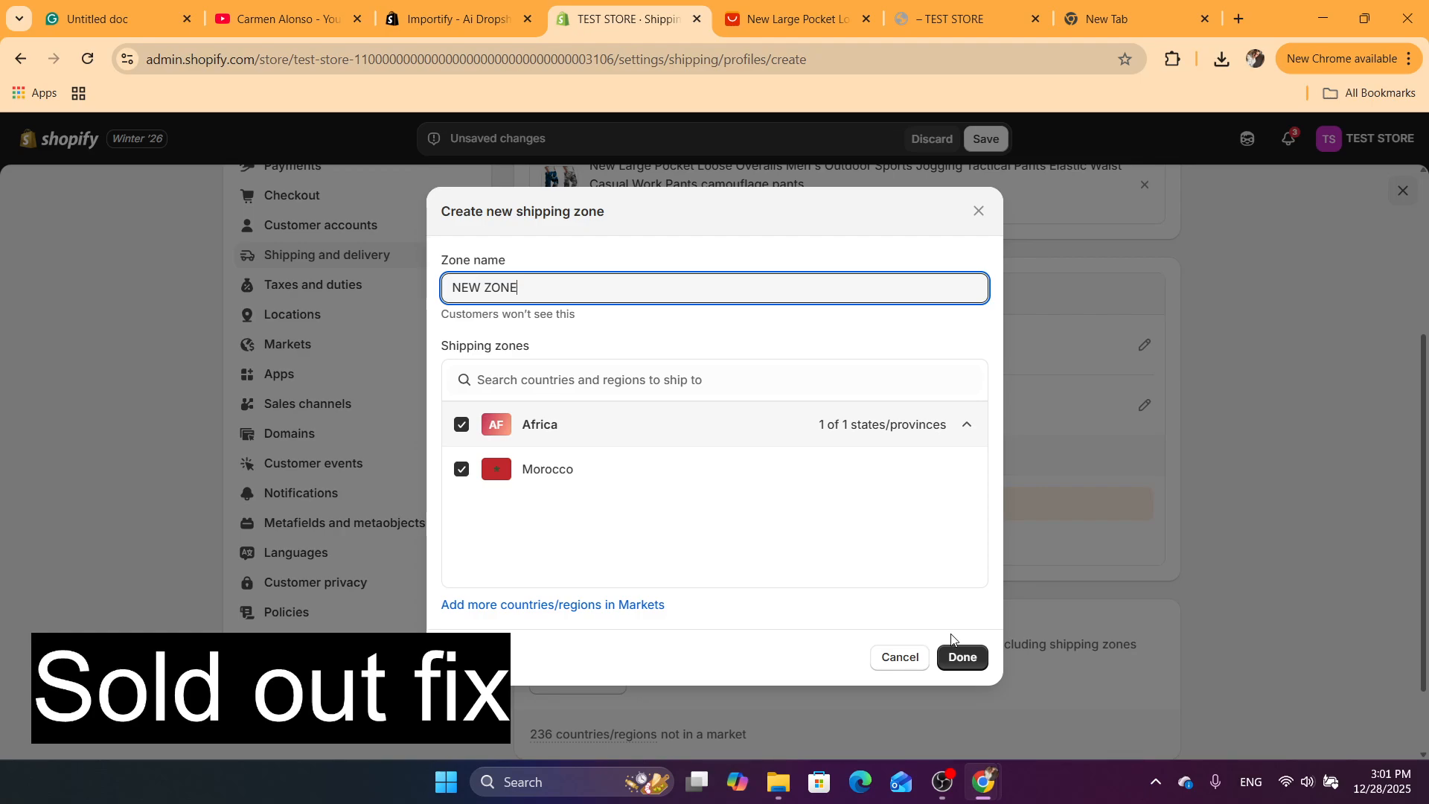
left_click(962, 657)
Add a custom flat rate named STANDERD with a free price of MAD 0.00 to NEW ZONE
left_click_drag(1427, 389, 529, 543)
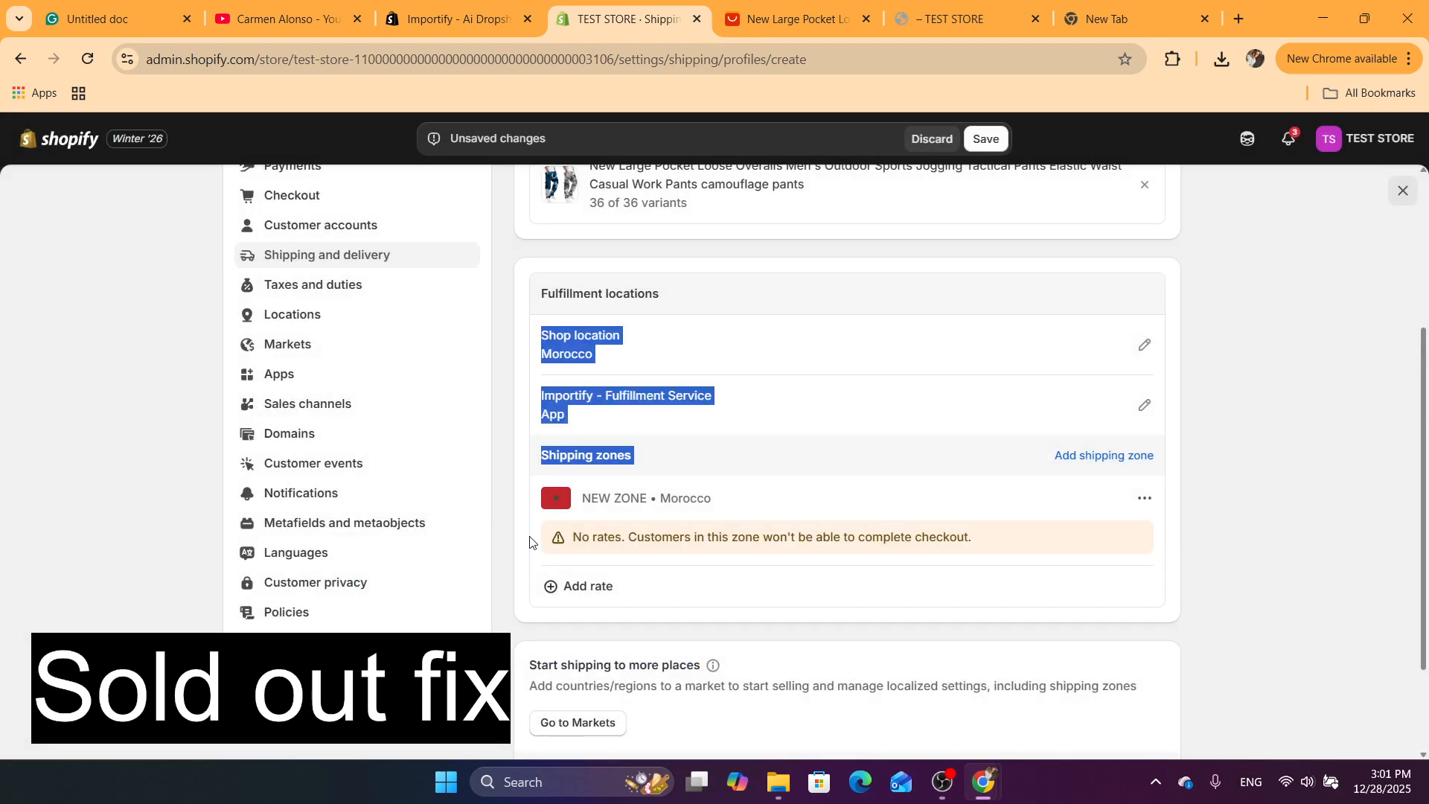
left_click(583, 587)
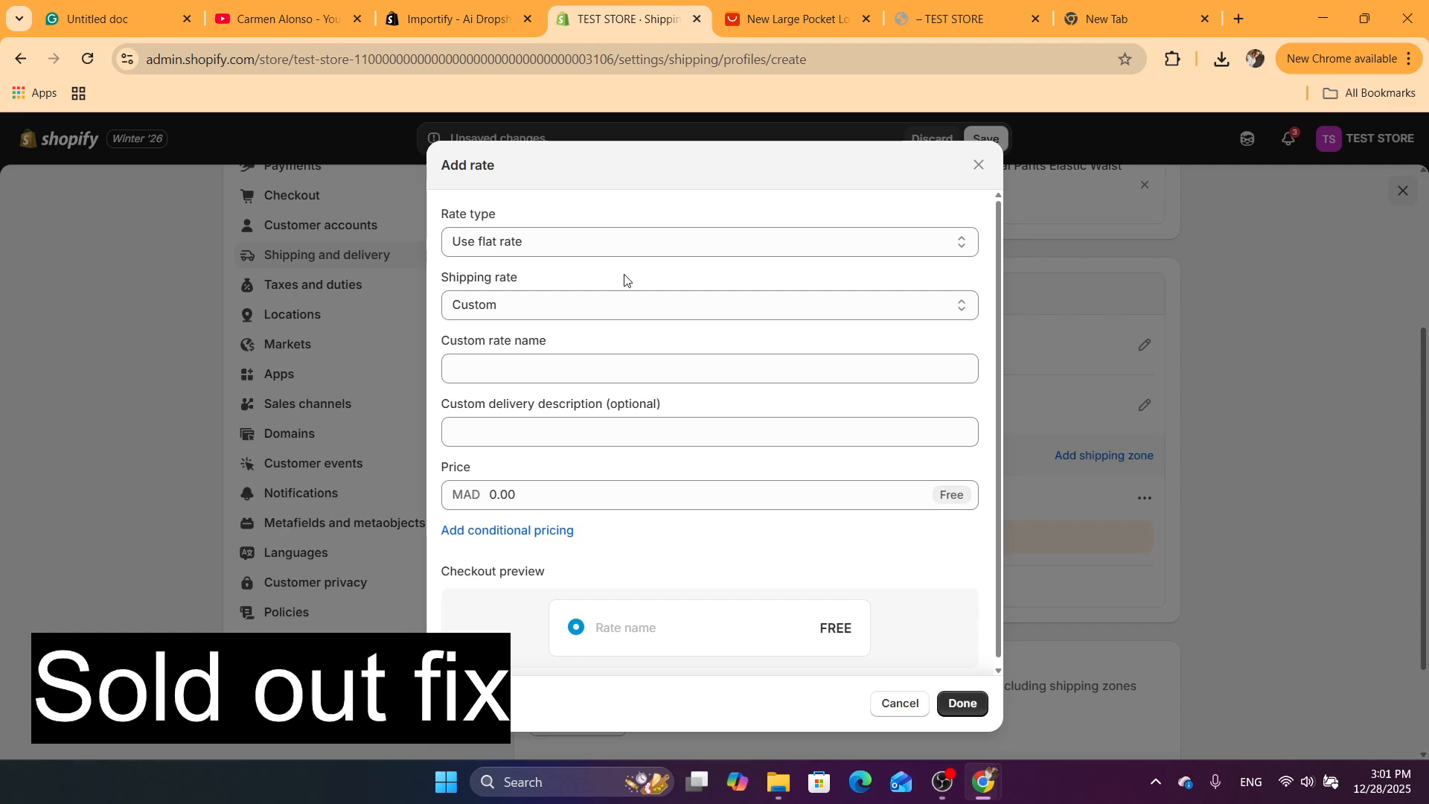
left_click(548, 249)
left_click(510, 363)
left_click(509, 362)
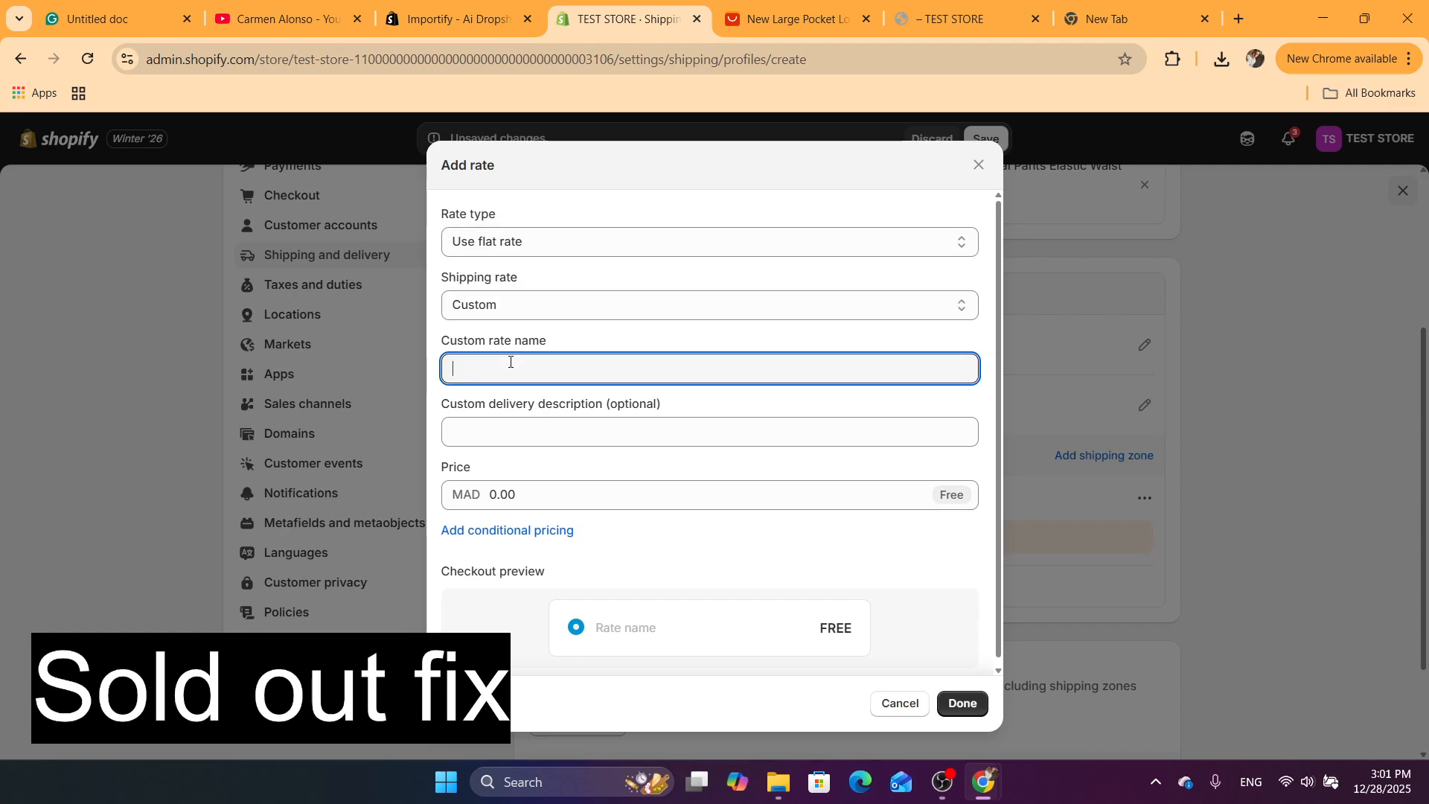
type("STANDERD")
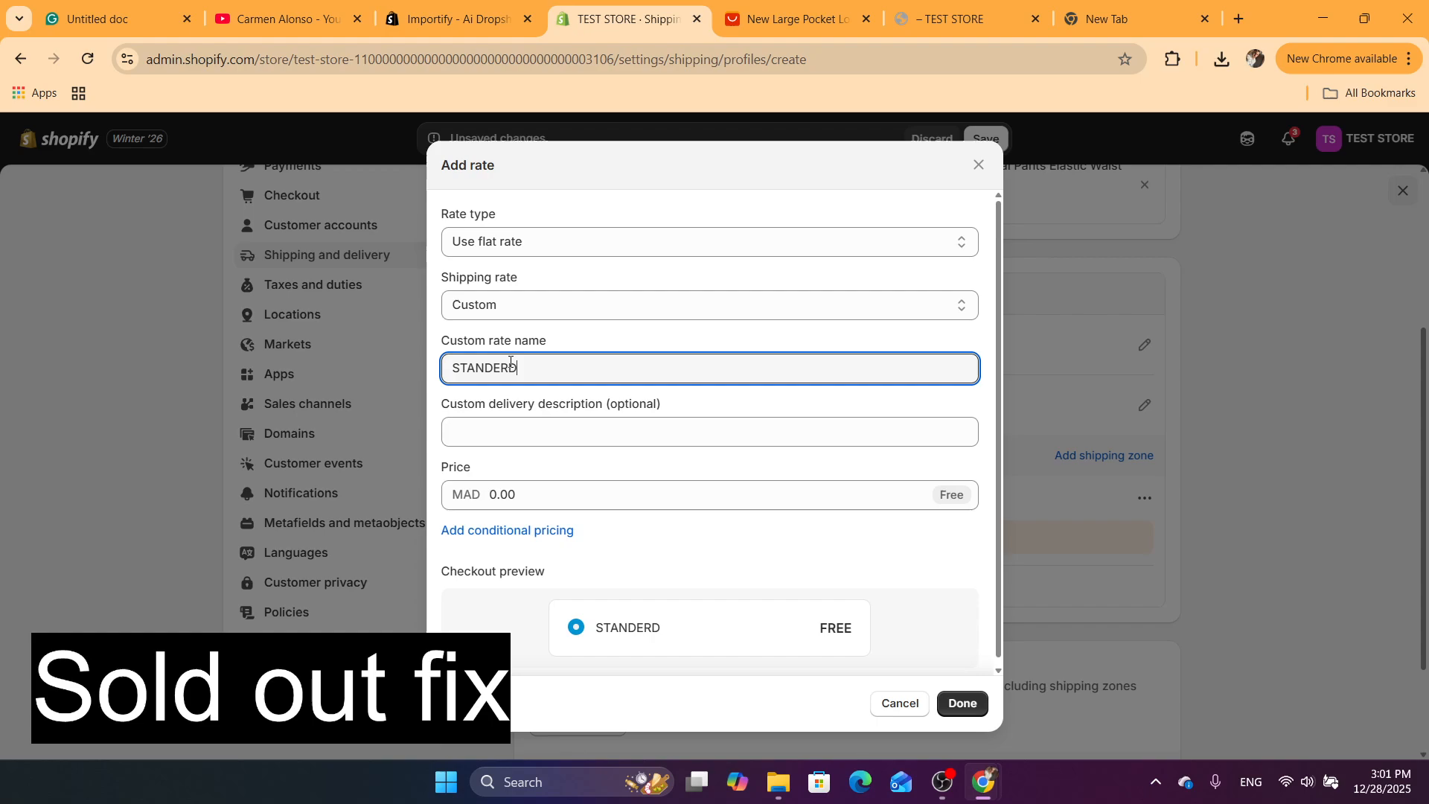
left_click(507, 503)
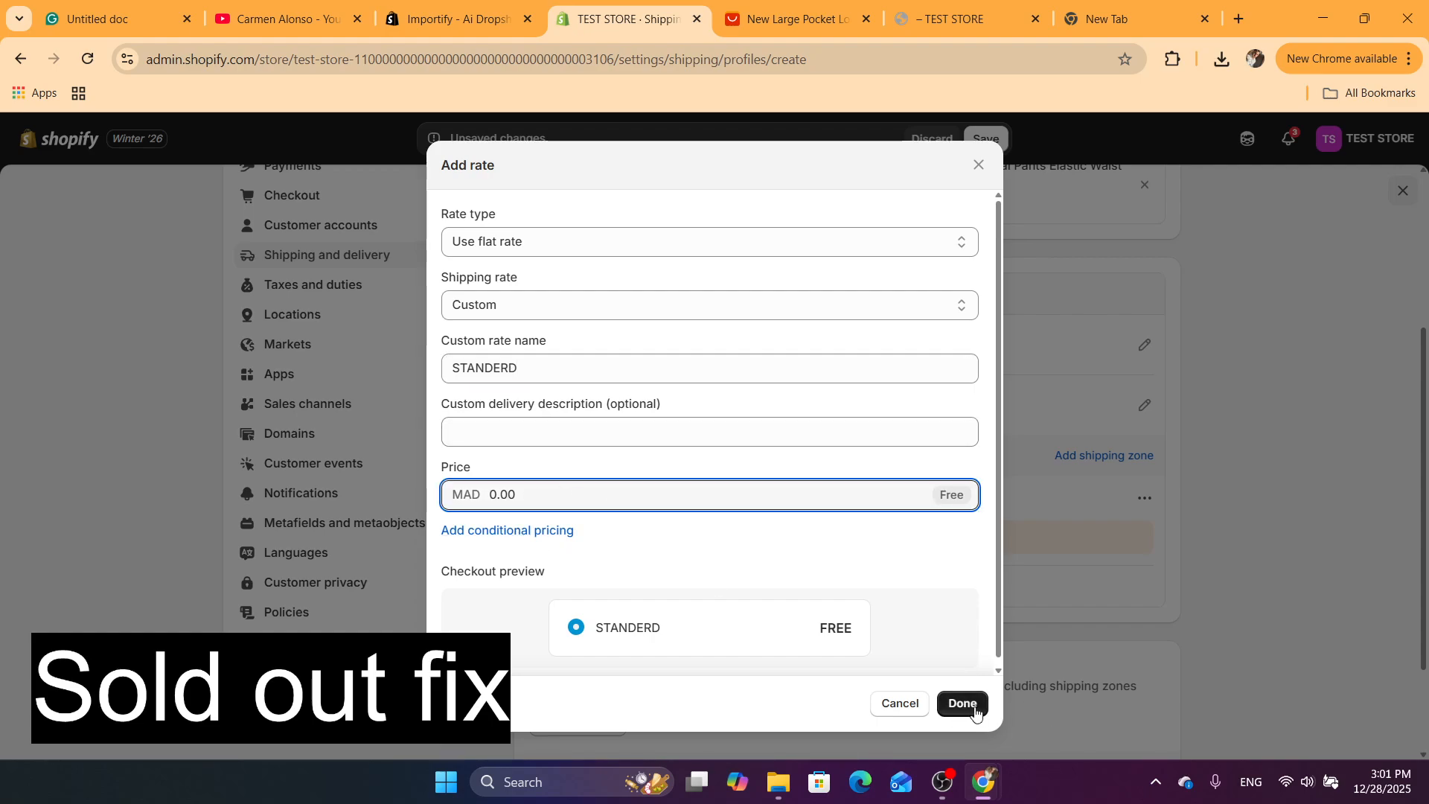
left_click(941, 712)
Save the new shipping profile and close the store settings
left_click(986, 139)
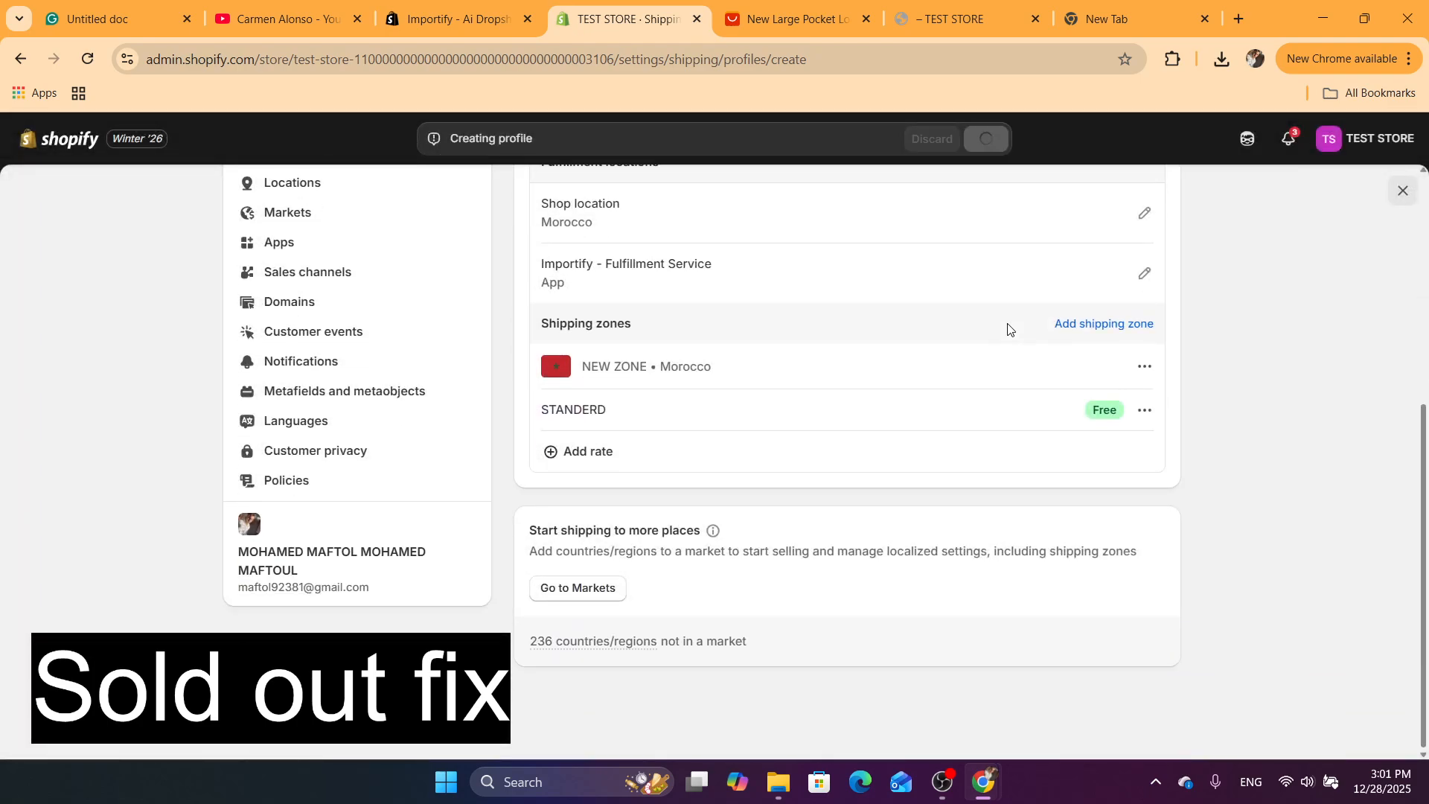
left_click_drag(1300, 408, 1416, 249)
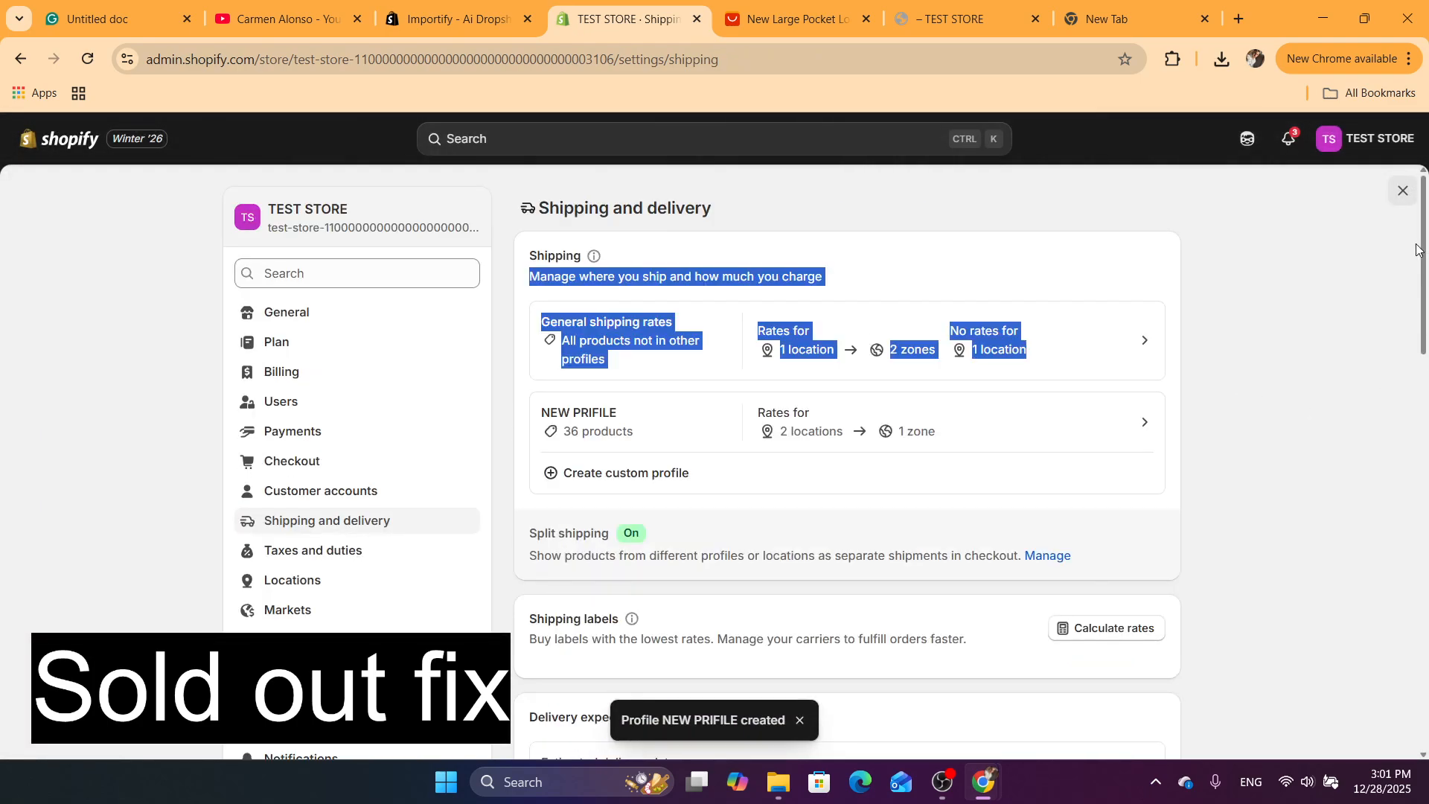
left_click(1403, 190)
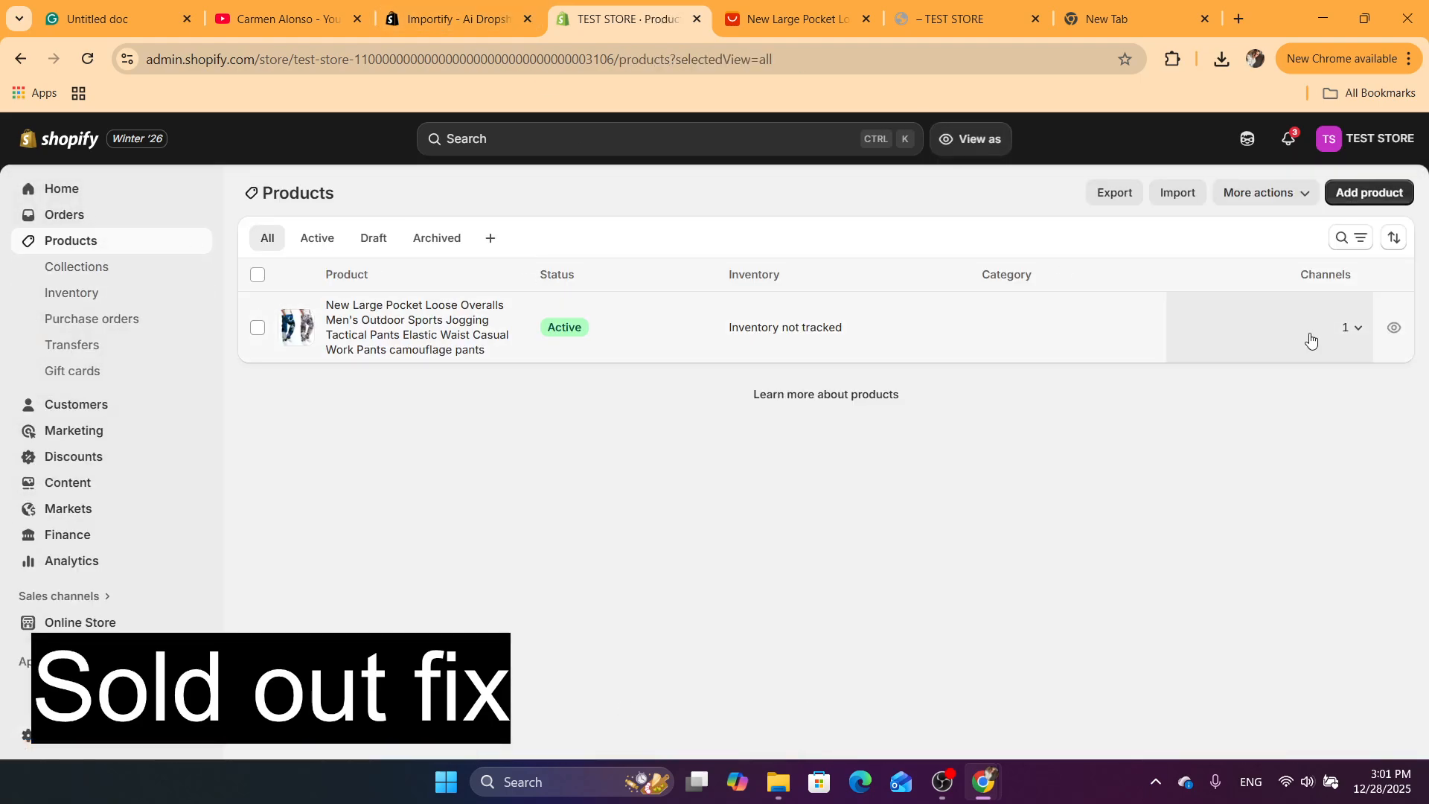
Preview the overalls product in the online store and check its purchase options with size S and color Light grey selected
left_click(1394, 328)
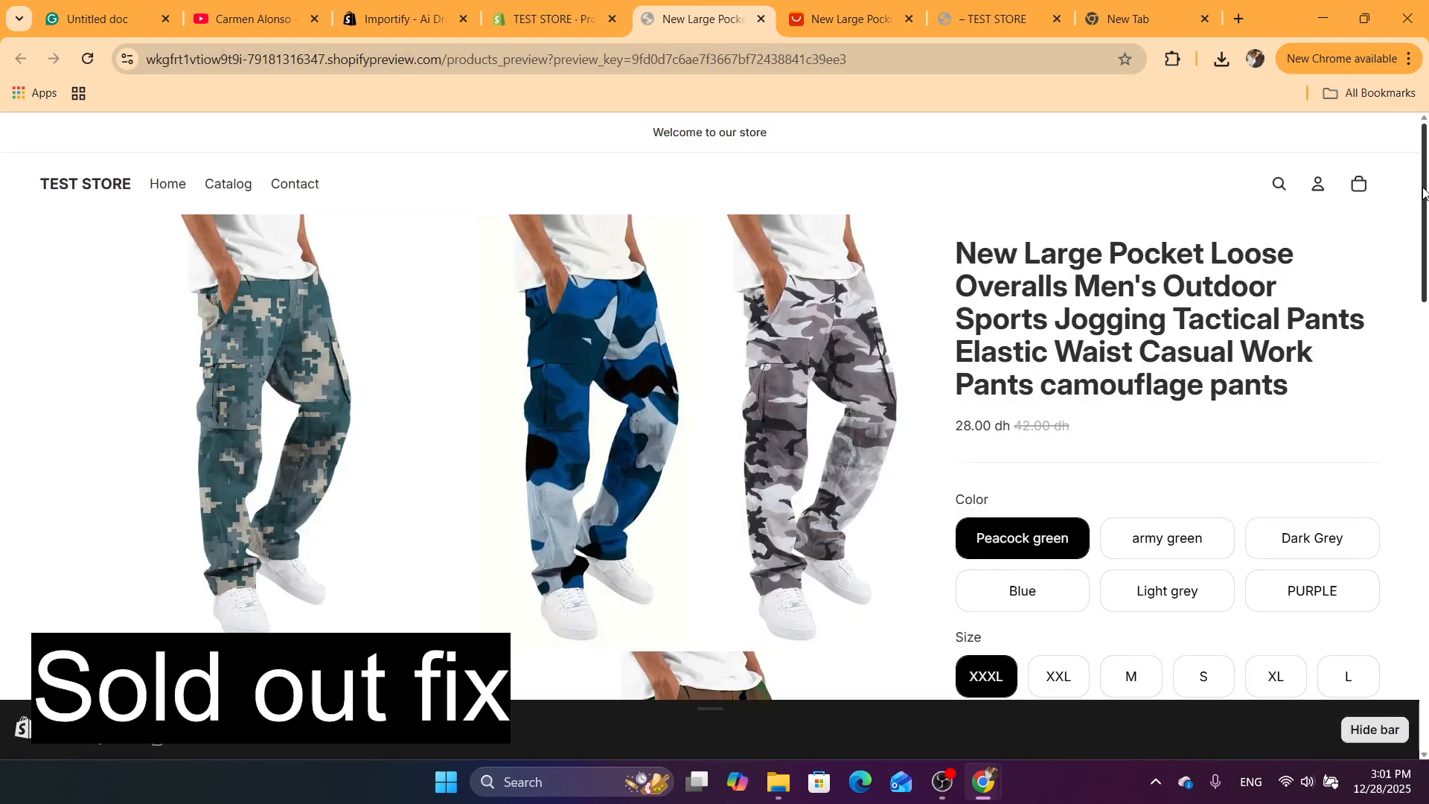
left_click_drag(1423, 193, 1378, 520)
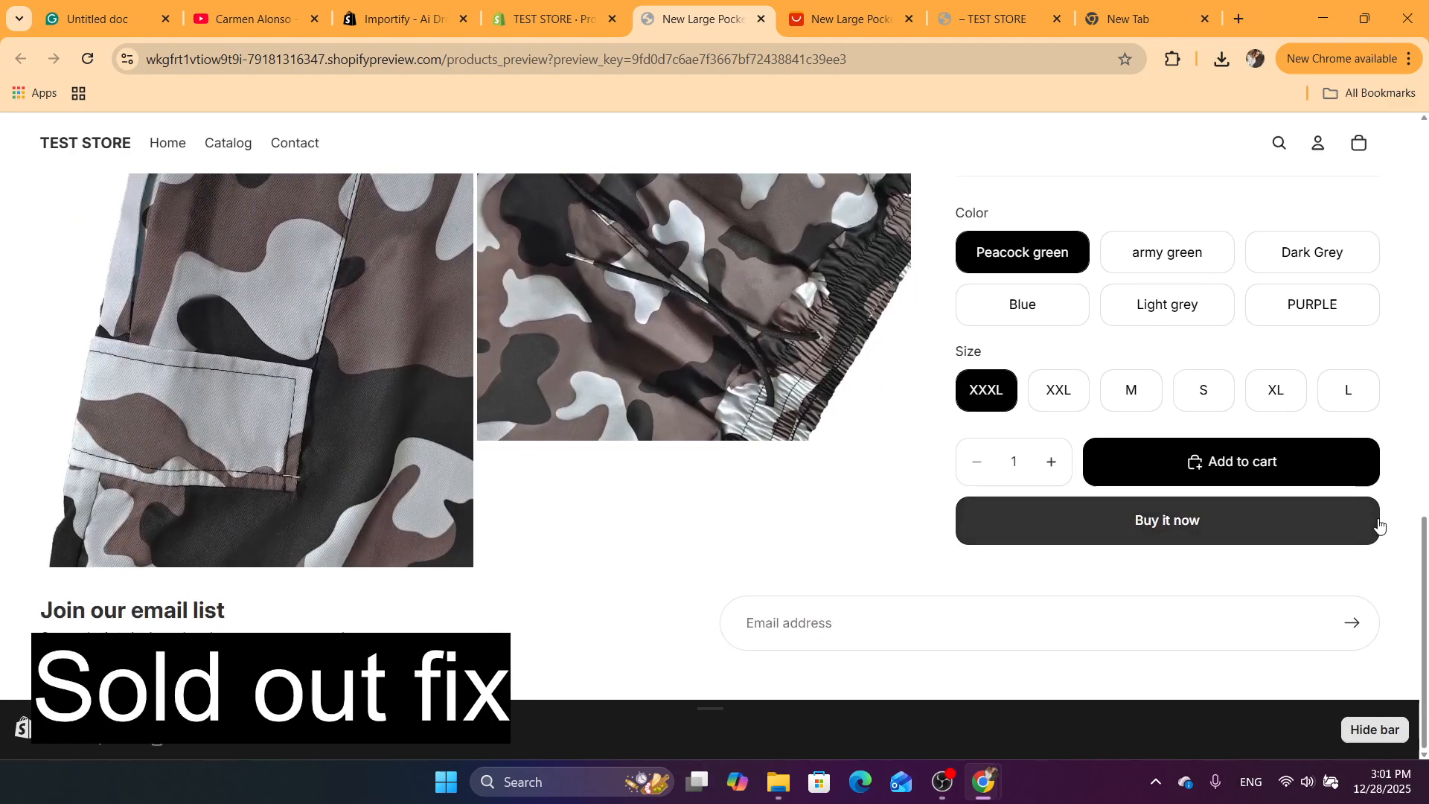
left_click(1199, 381)
left_click(1186, 320)
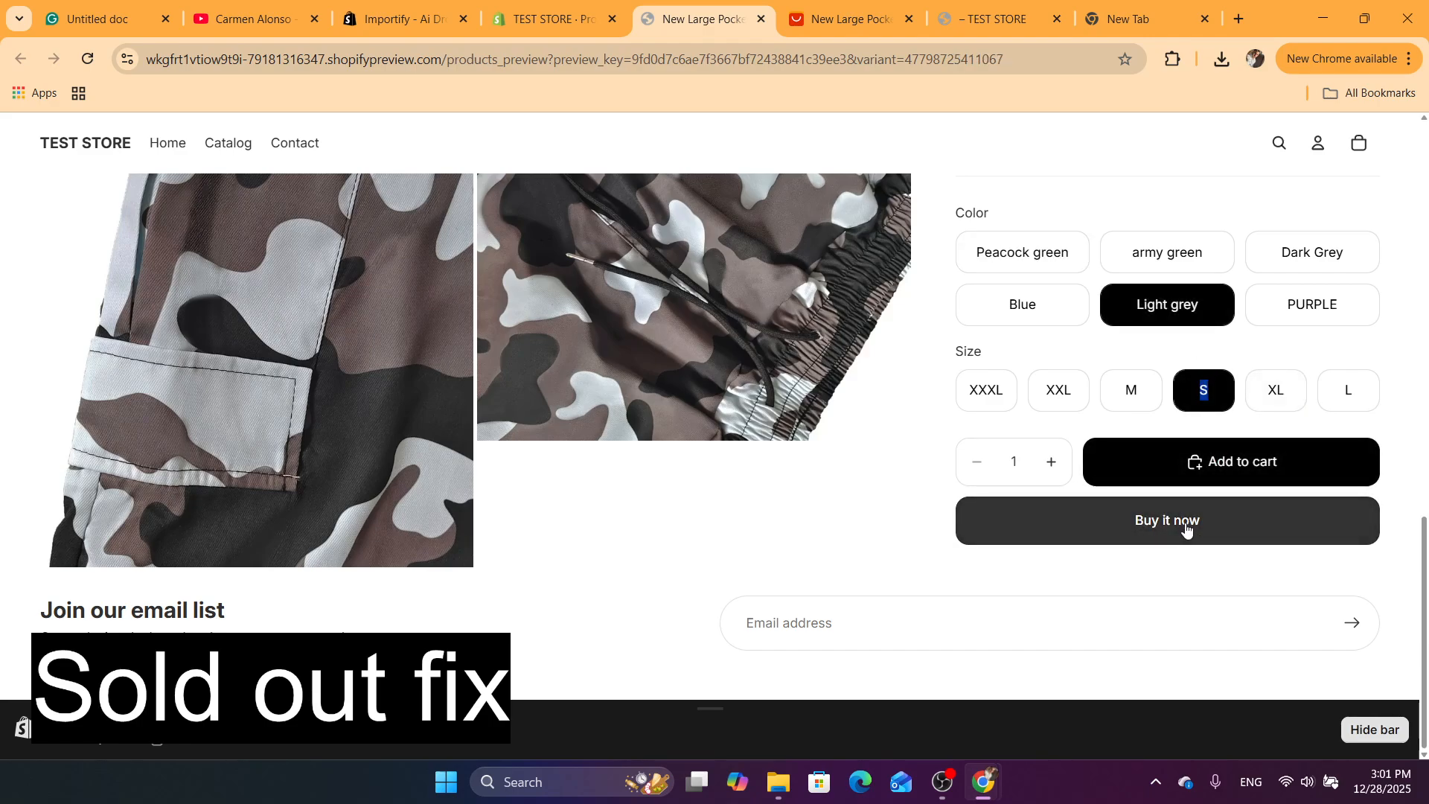
Switch back to the store admin and open the New Large Pocket Loose Overalls product at its variant list
left_click(554, 16)
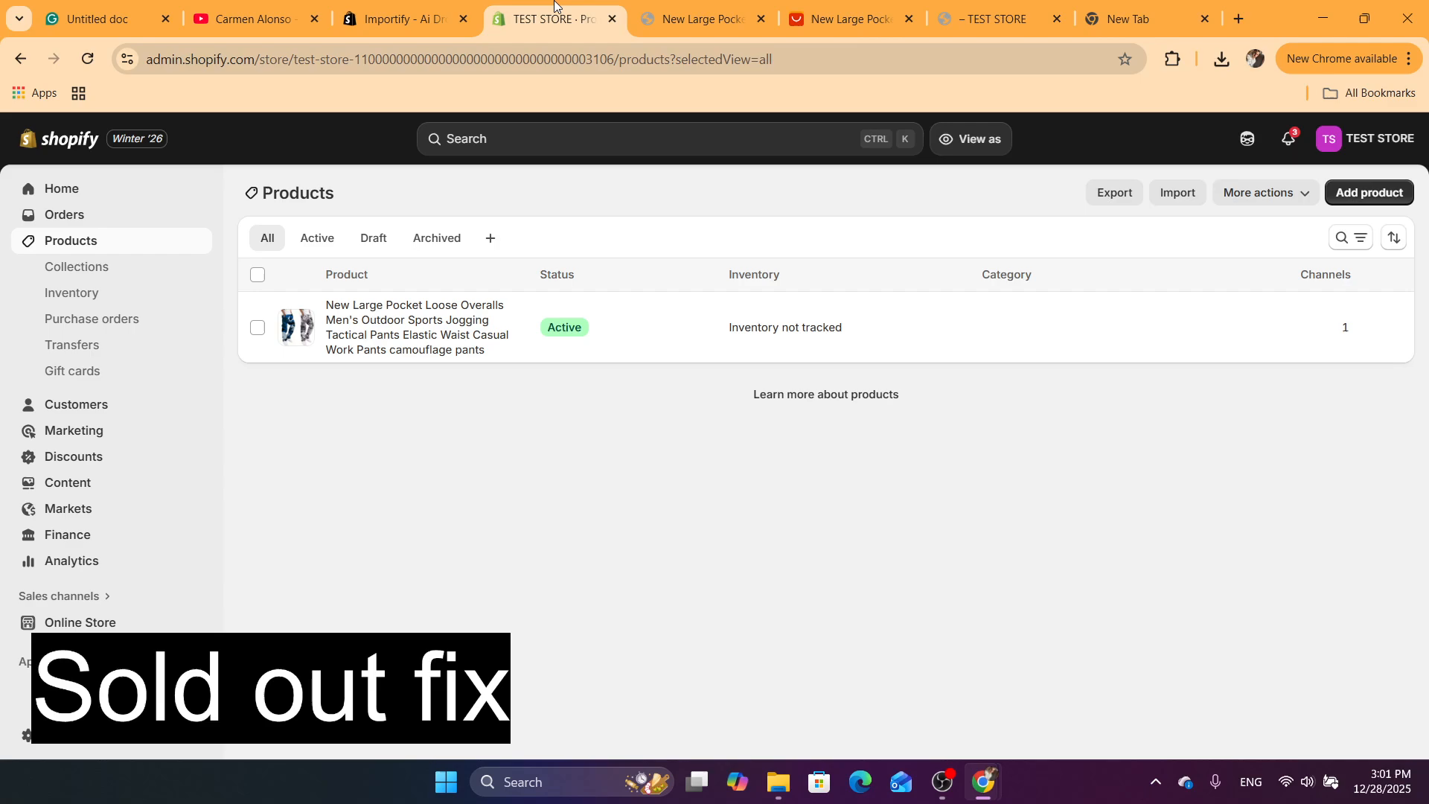
left_click(290, 328)
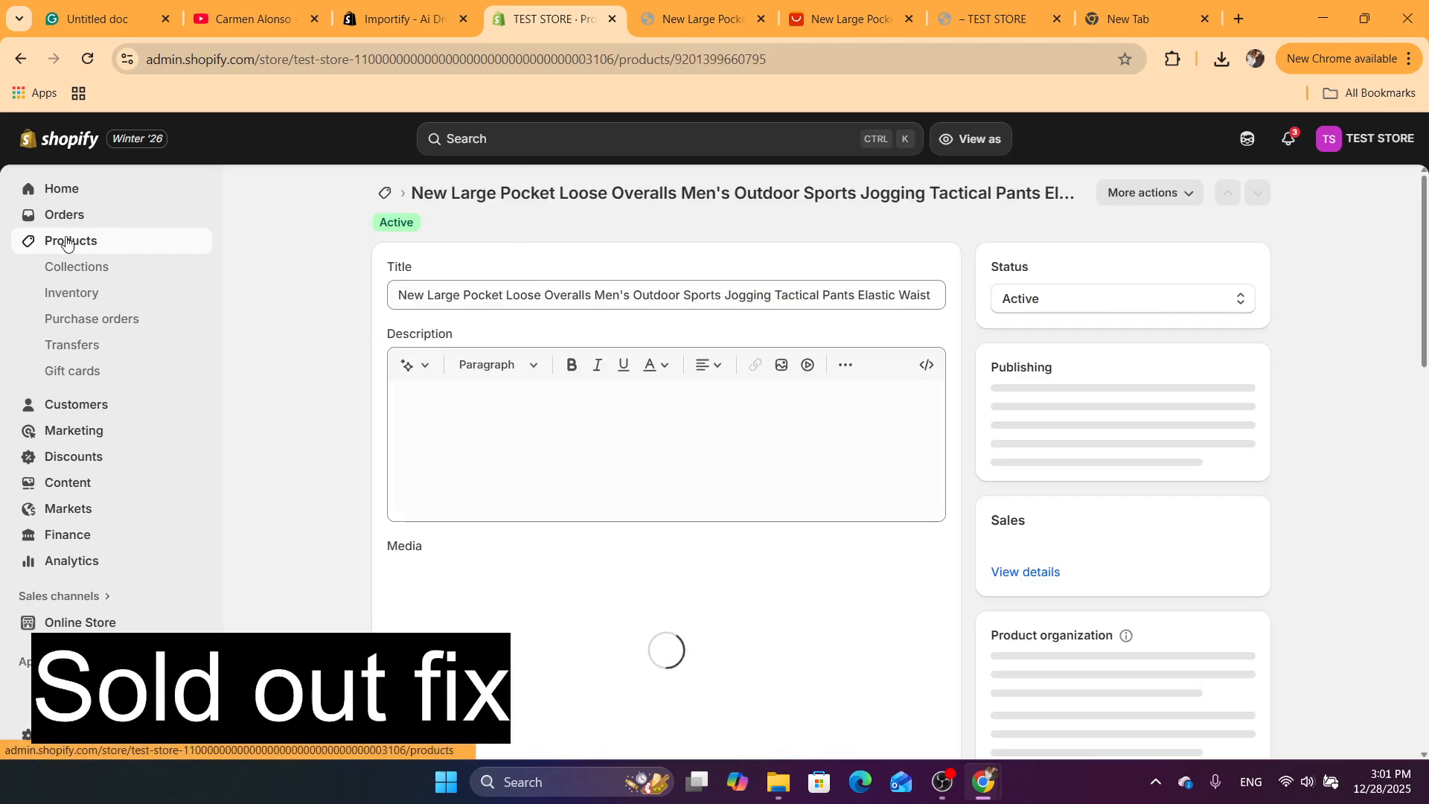
left_click(27, 240)
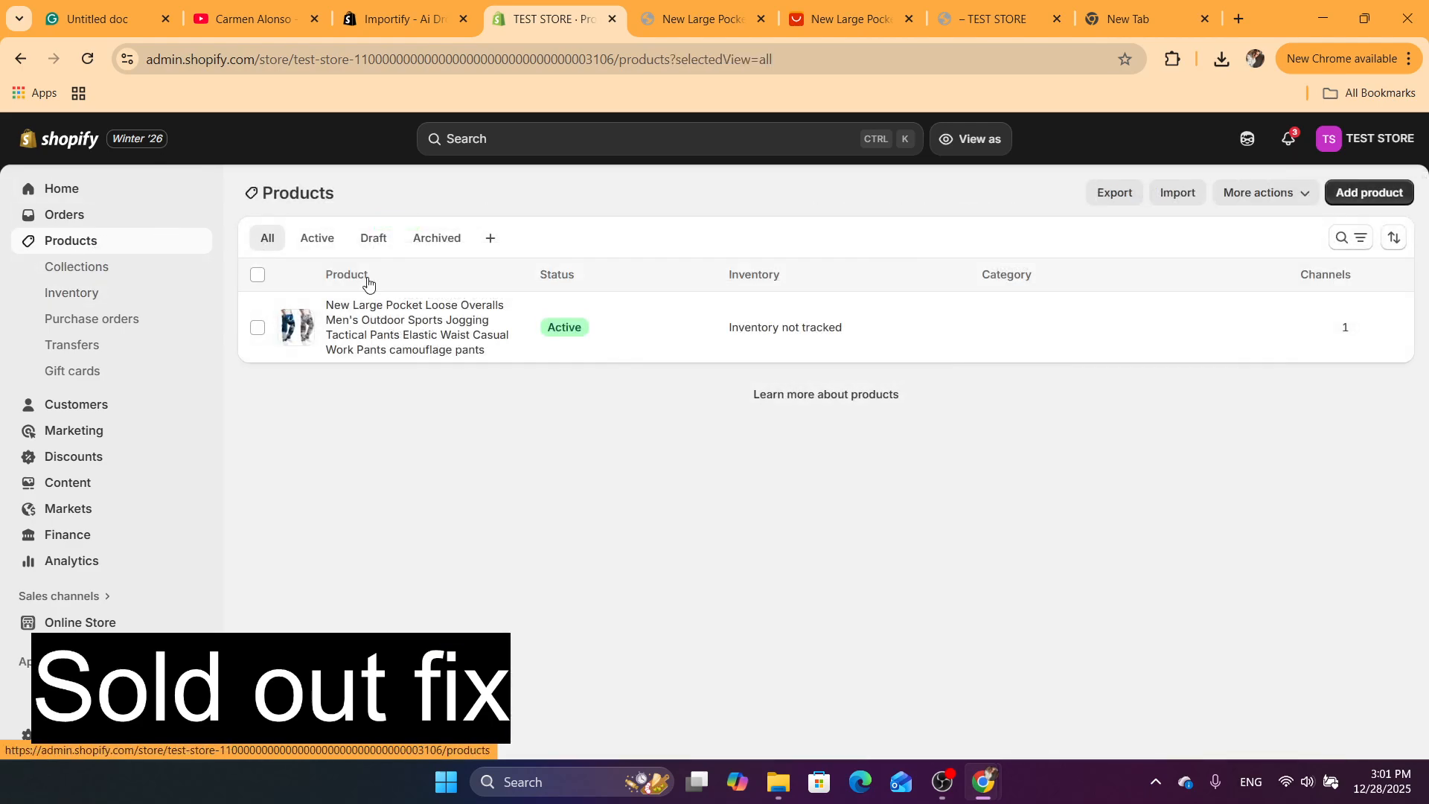
left_click(406, 312)
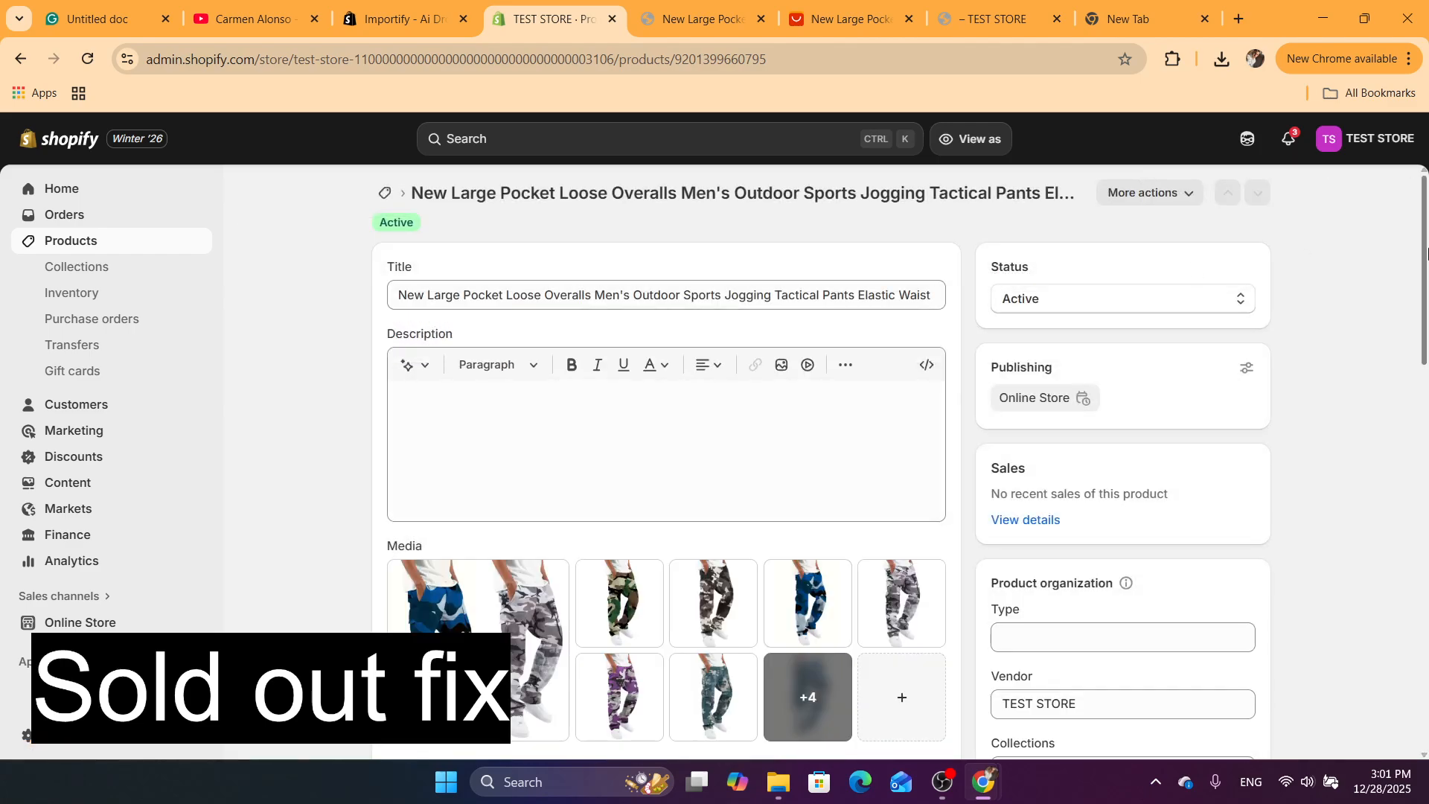
scroll(1427, 512, "down", 10)
scroll(1426, 512, "down", 3)
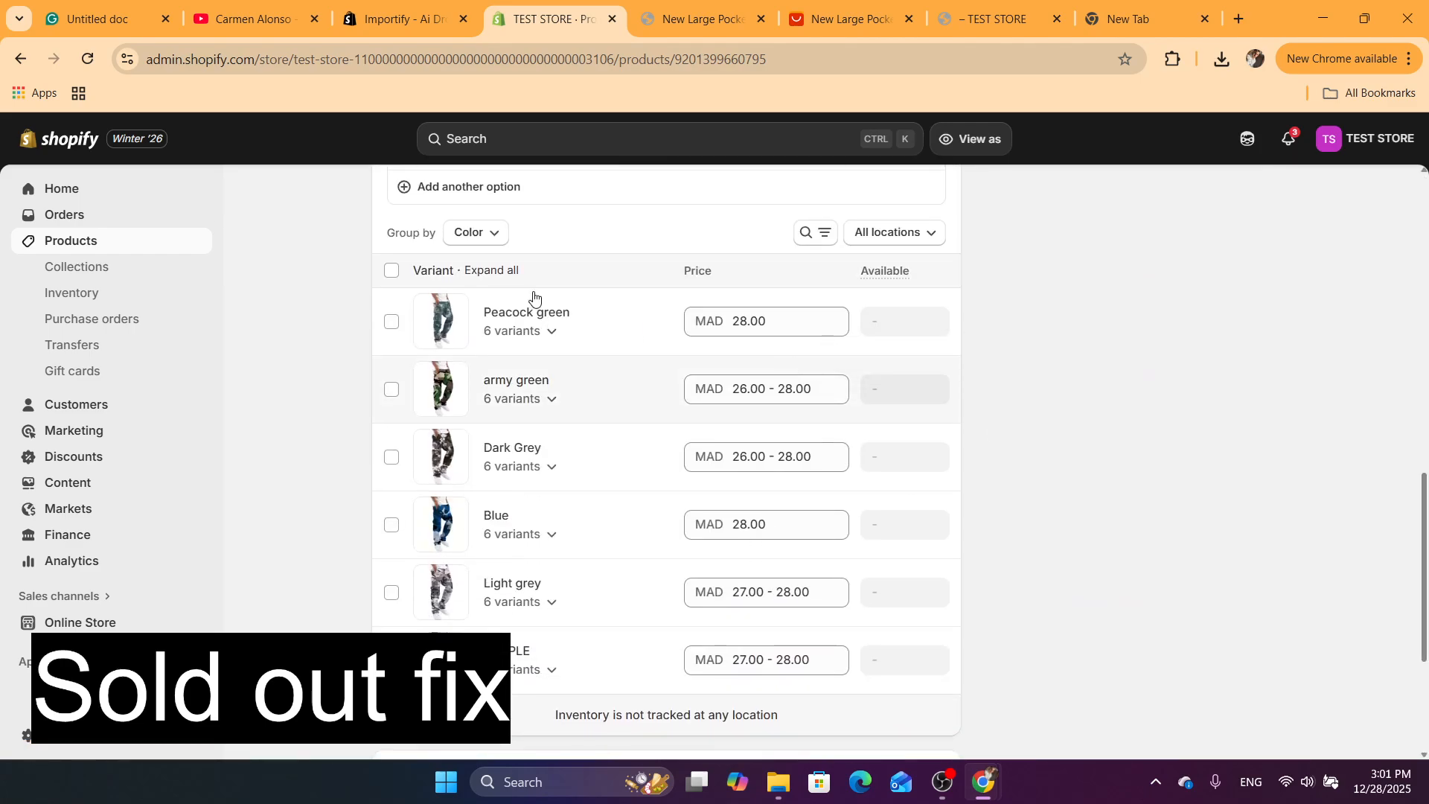
Select all variants of the product and open them in the bulk editor
left_click(391, 270)
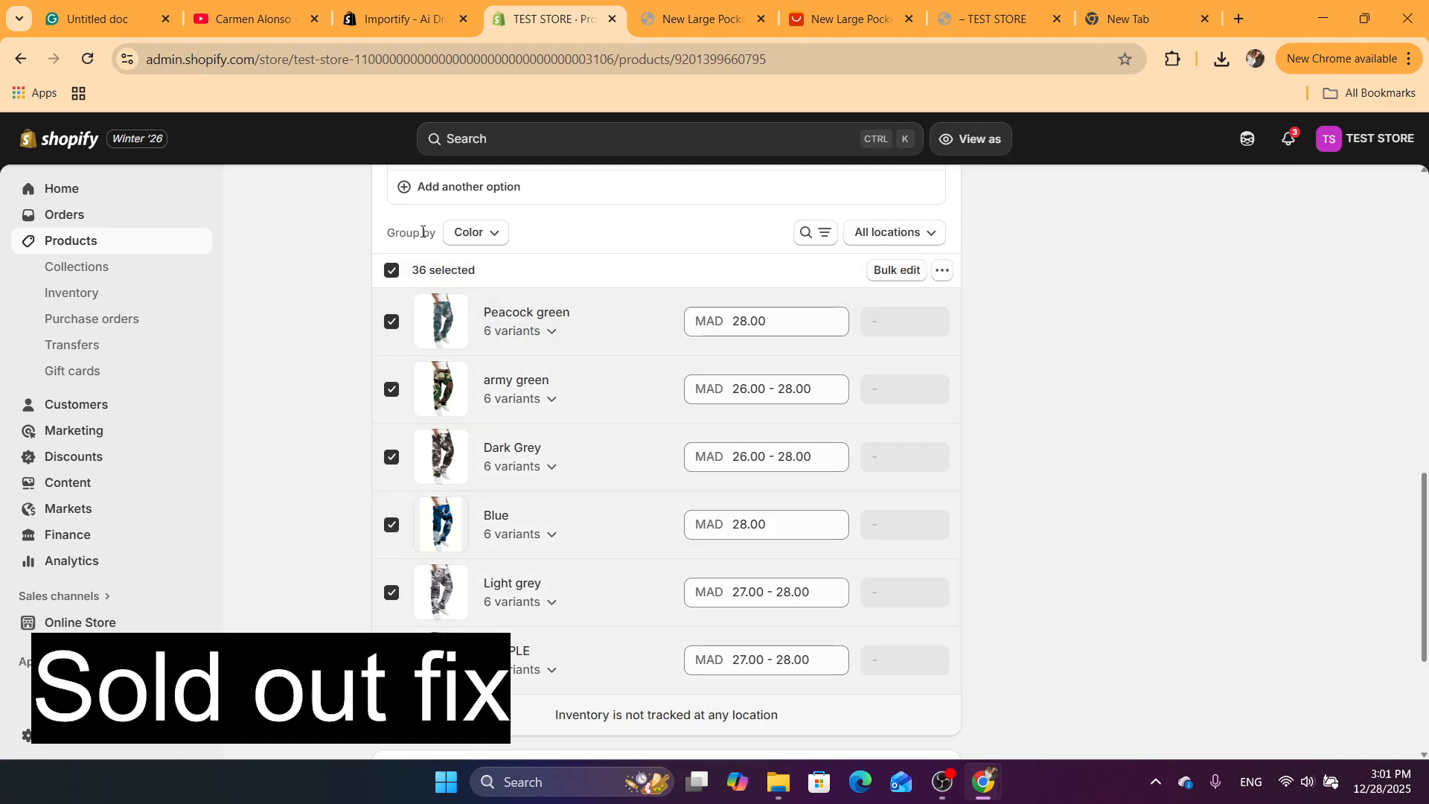
left_click(941, 270)
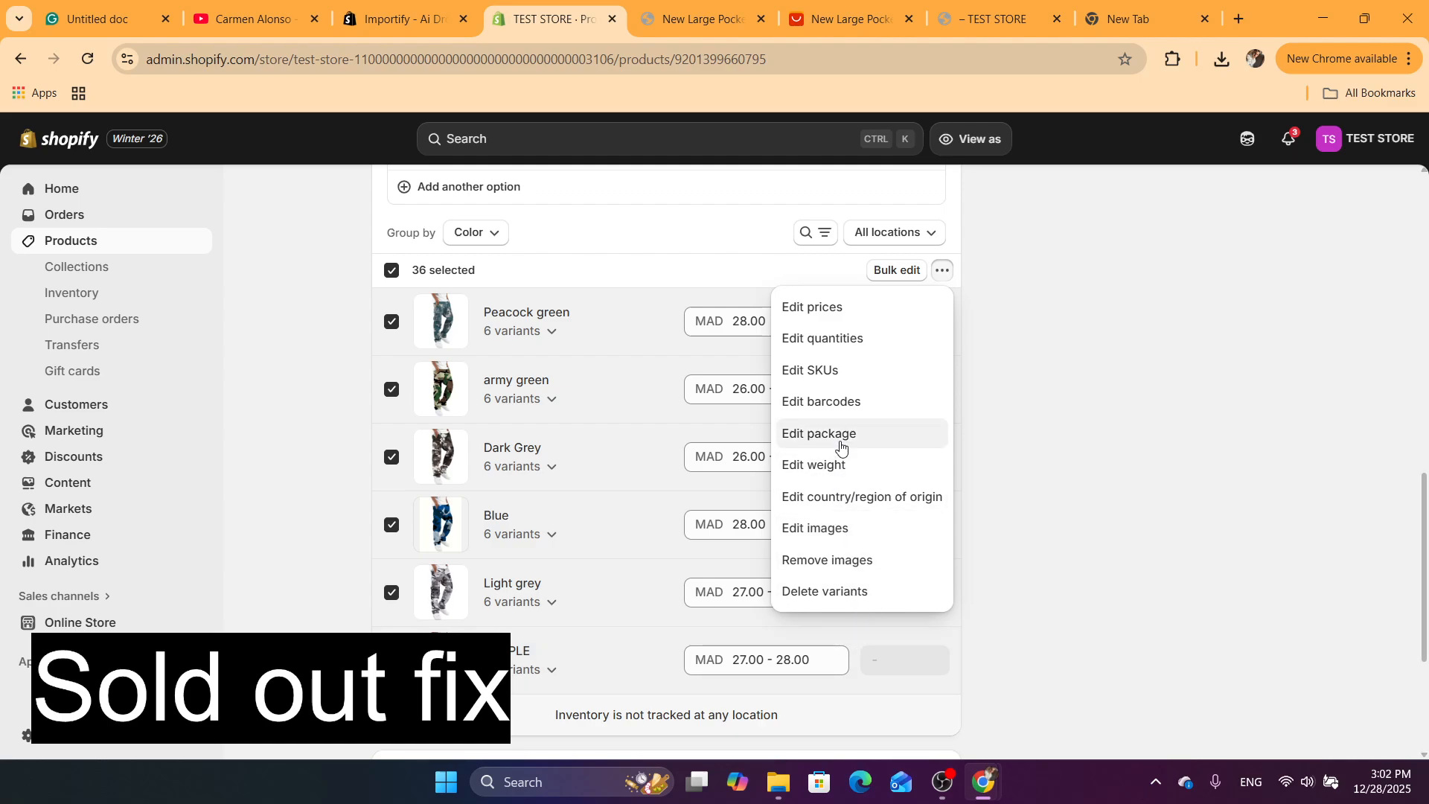
left_click(1064, 467)
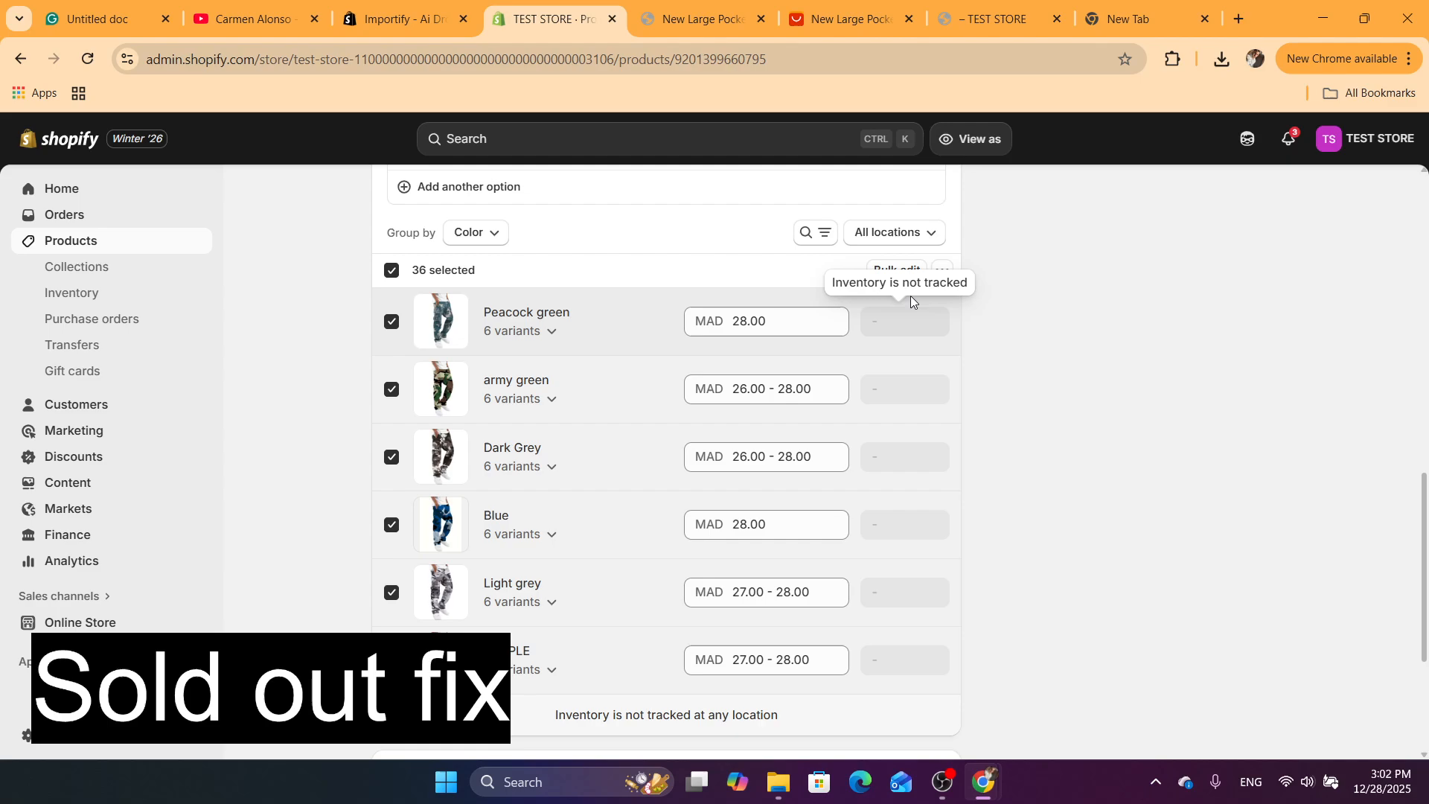
left_click(903, 273)
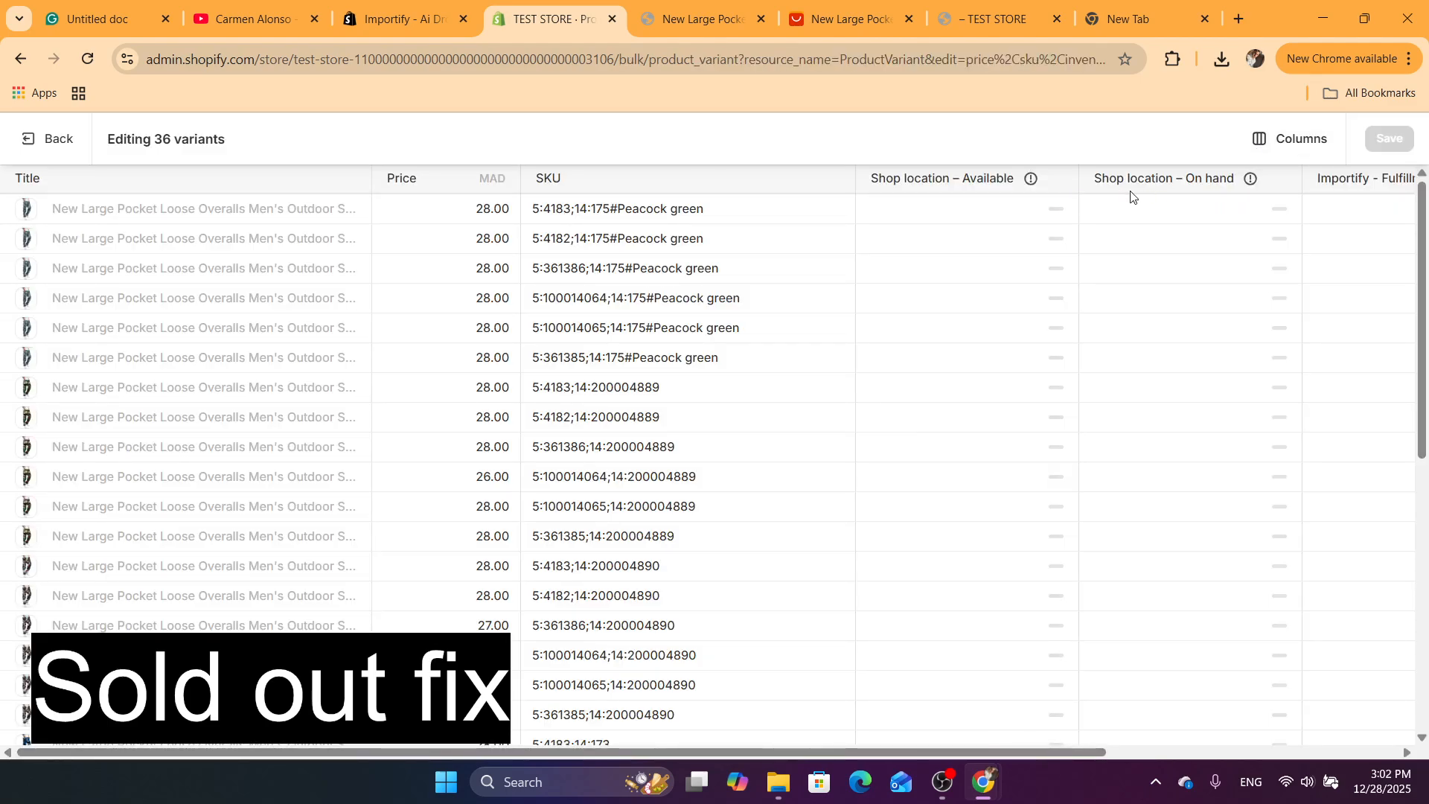
Show the Continue selling when out of stock column to check every variant's setting, and return to the product page
left_click(1274, 147)
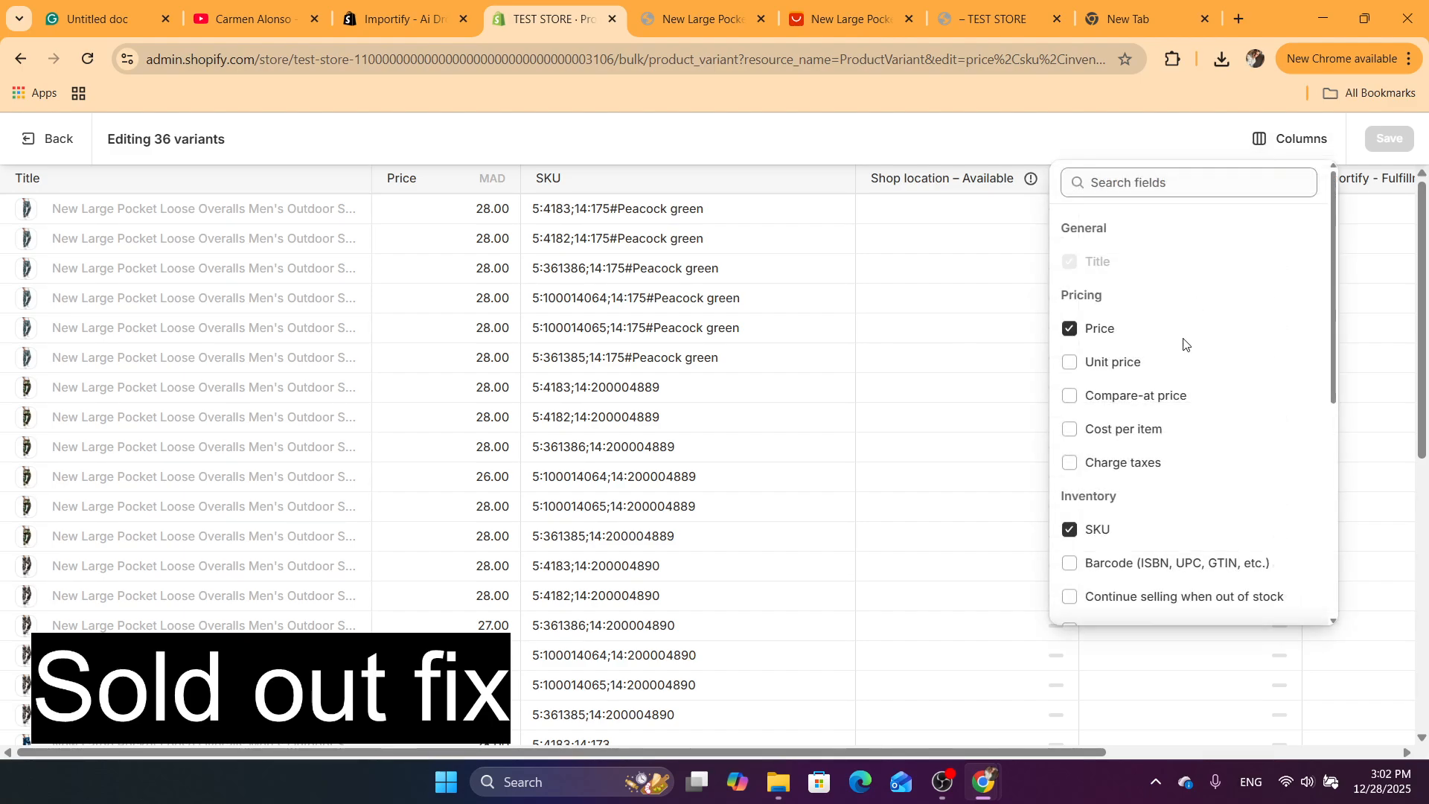
scroll(1336, 334, "down", 1)
scroll(1336, 333, "down", 1)
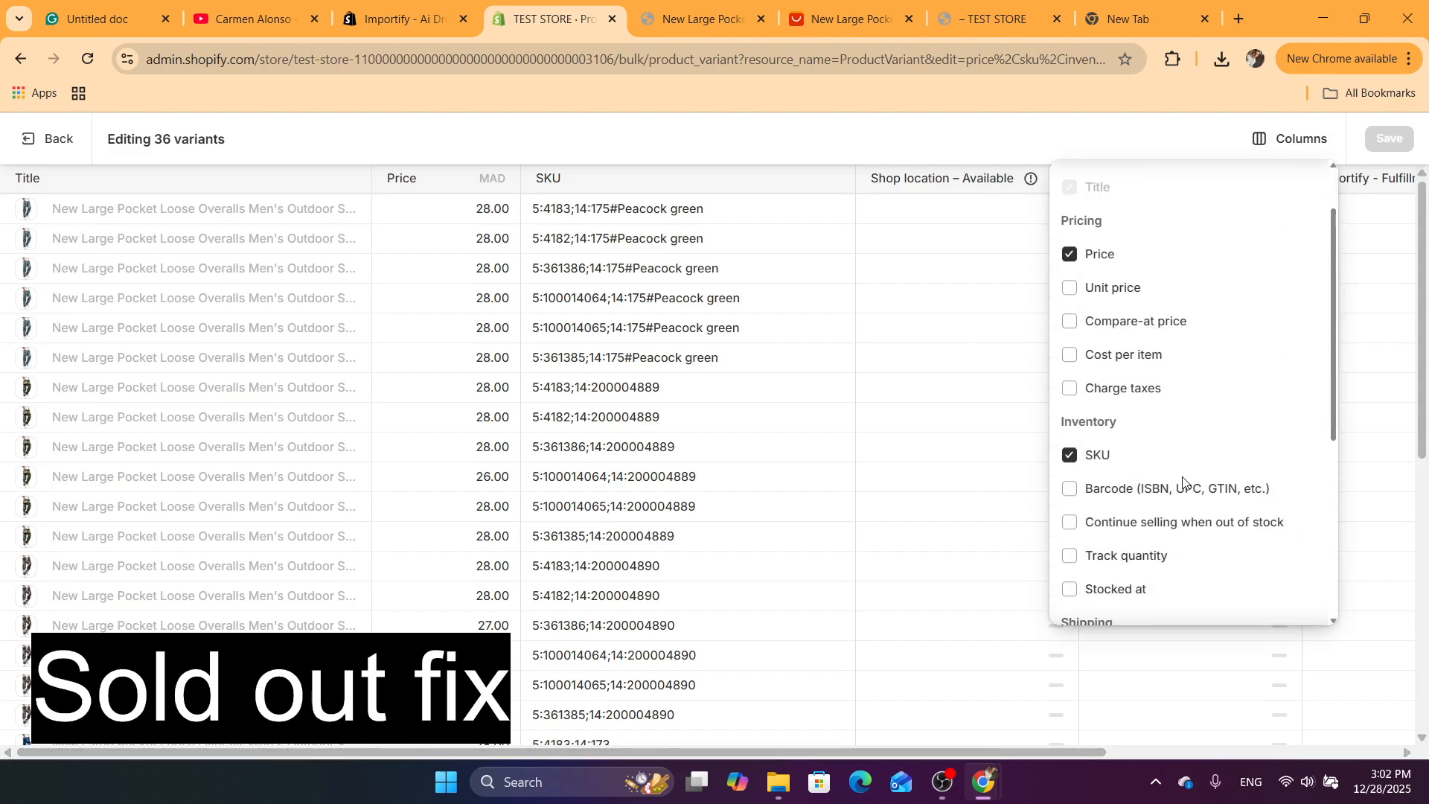
left_click(1127, 530)
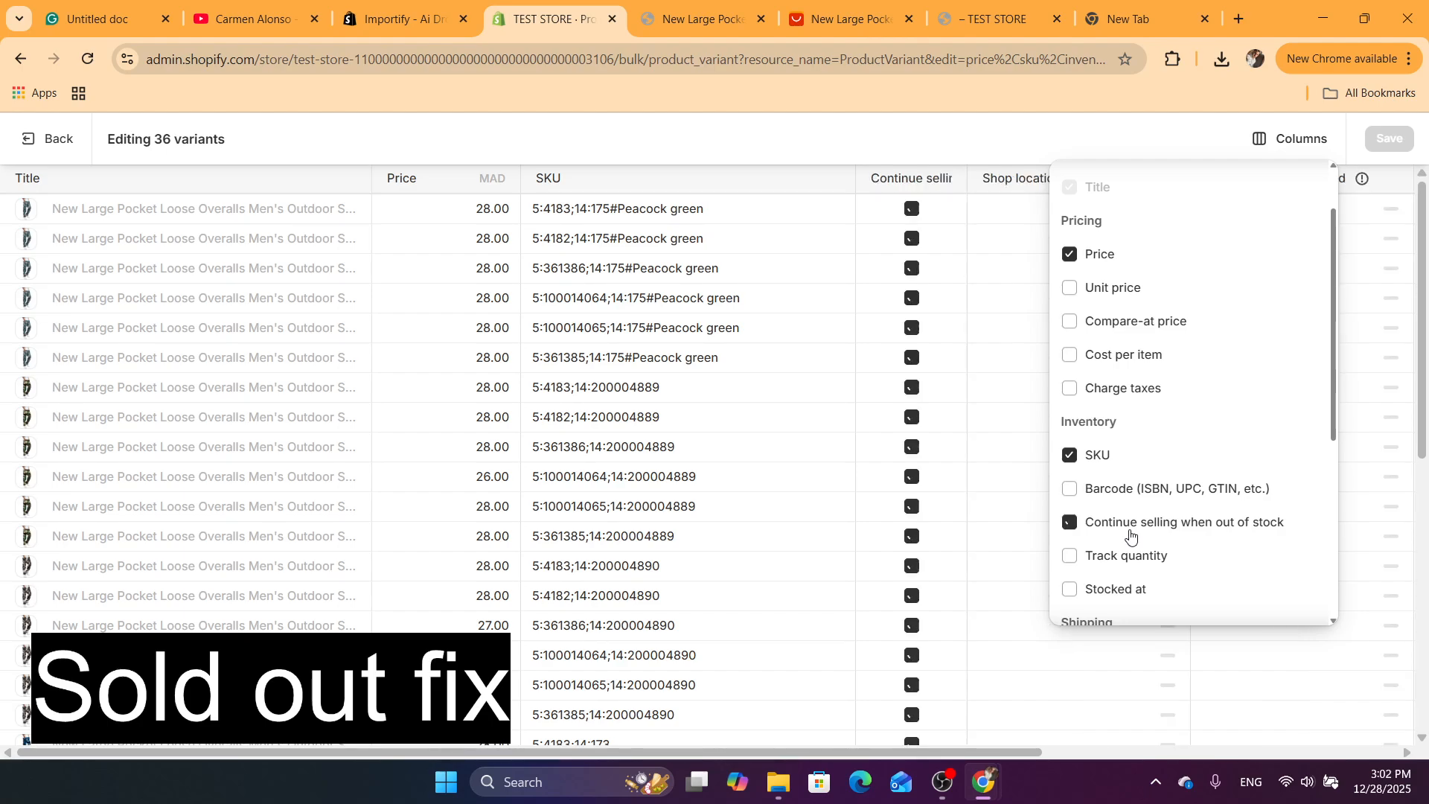
left_click(1411, 135)
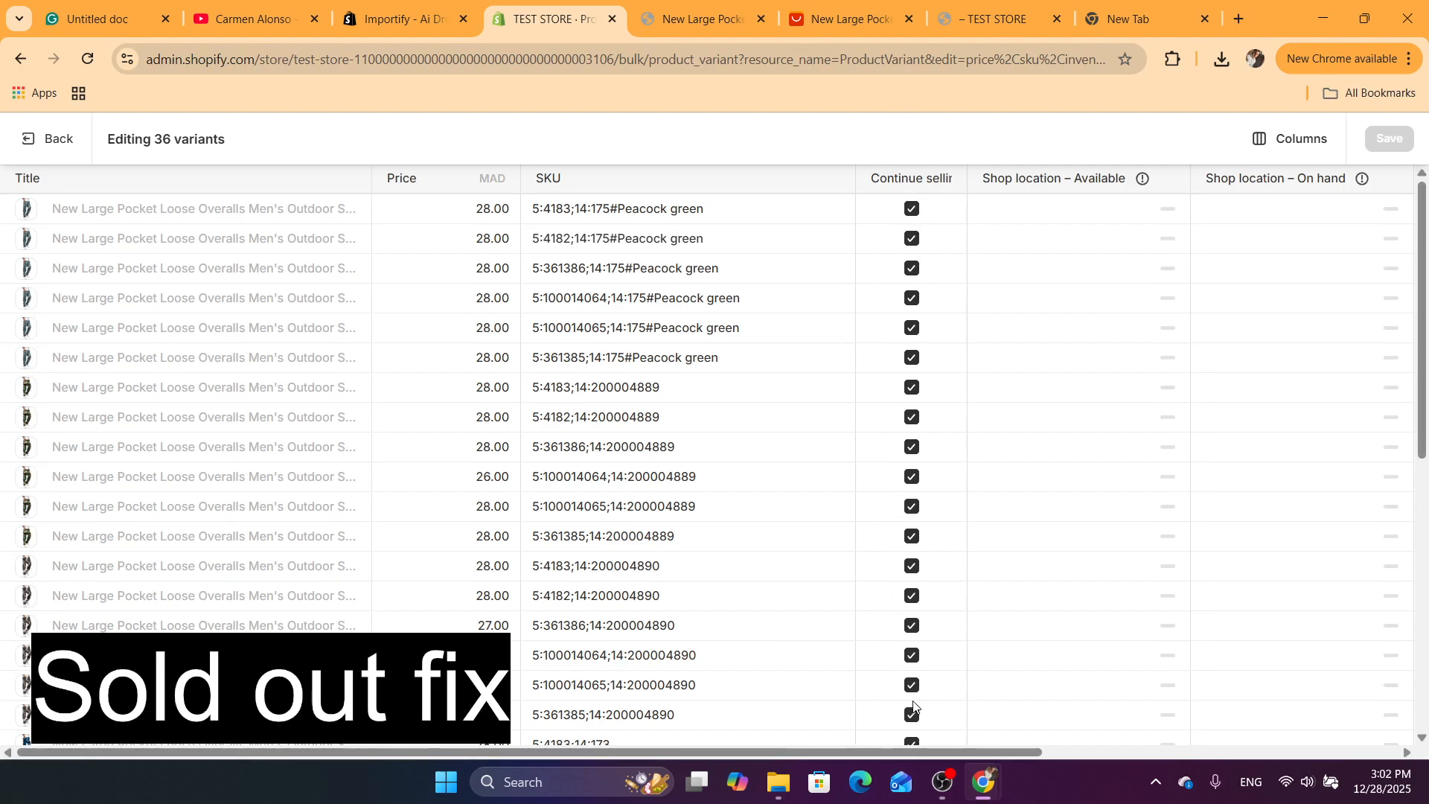
left_click(38, 152)
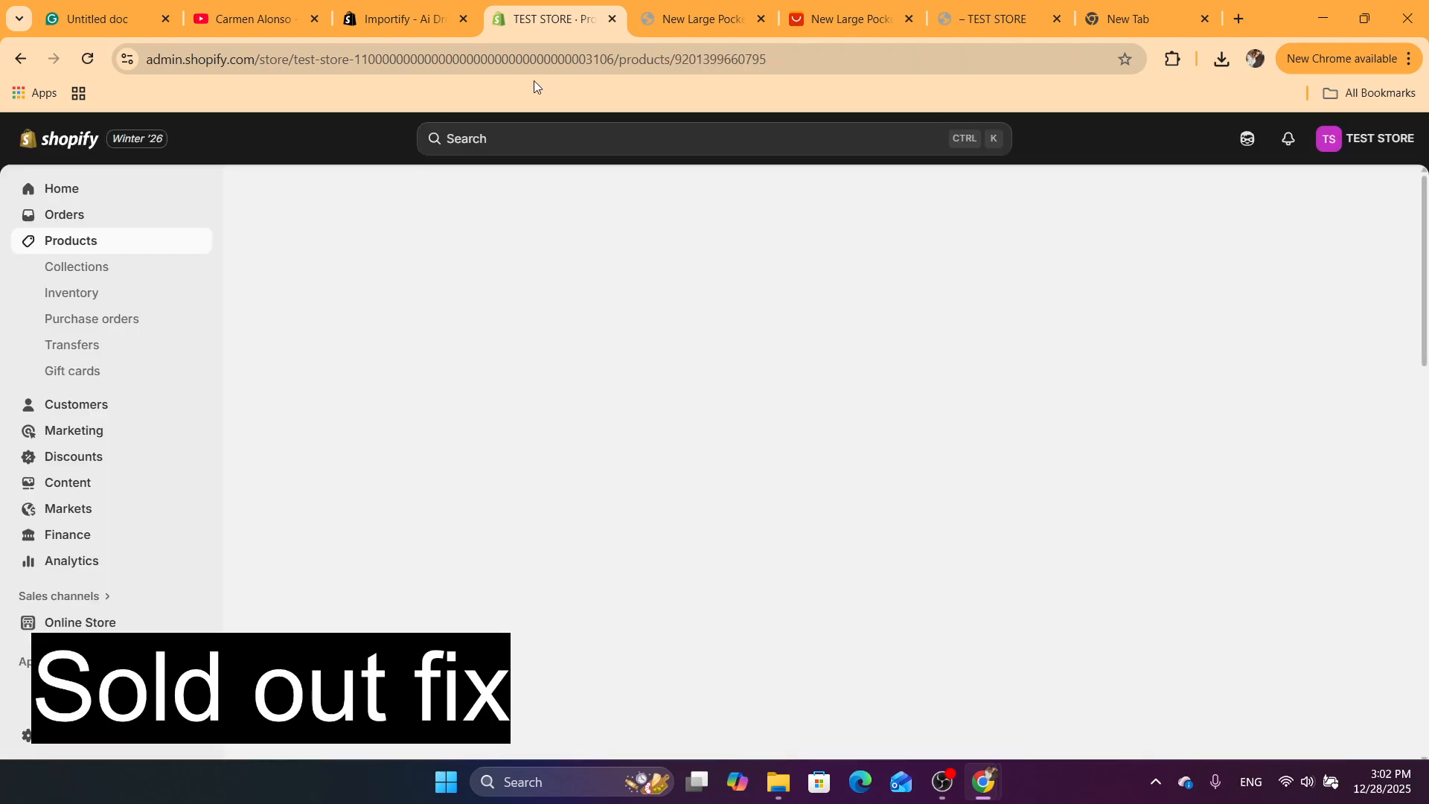